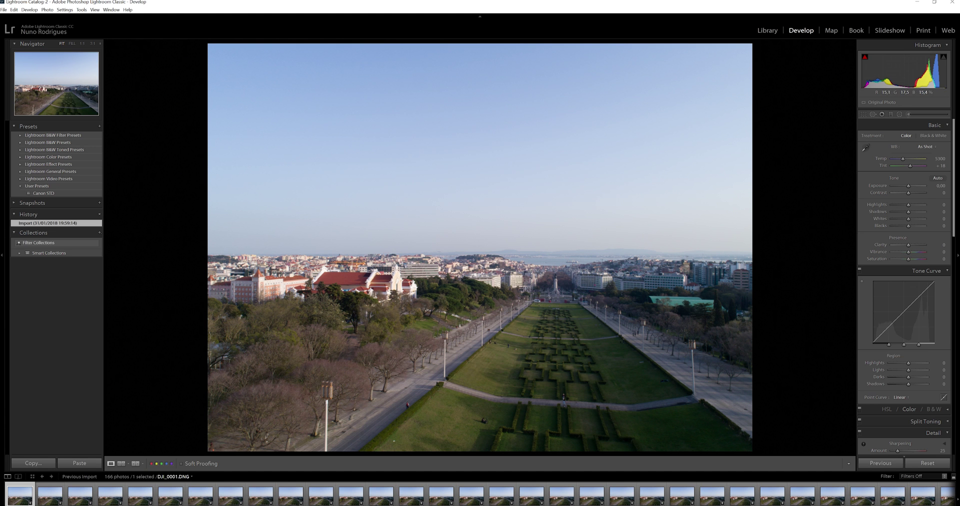
Examine sample frames from the beginning and end of the imported drone photo series at full size
click(558, 299)
click(553, 286)
click(549, 282)
click(230, 495)
click(565, 280)
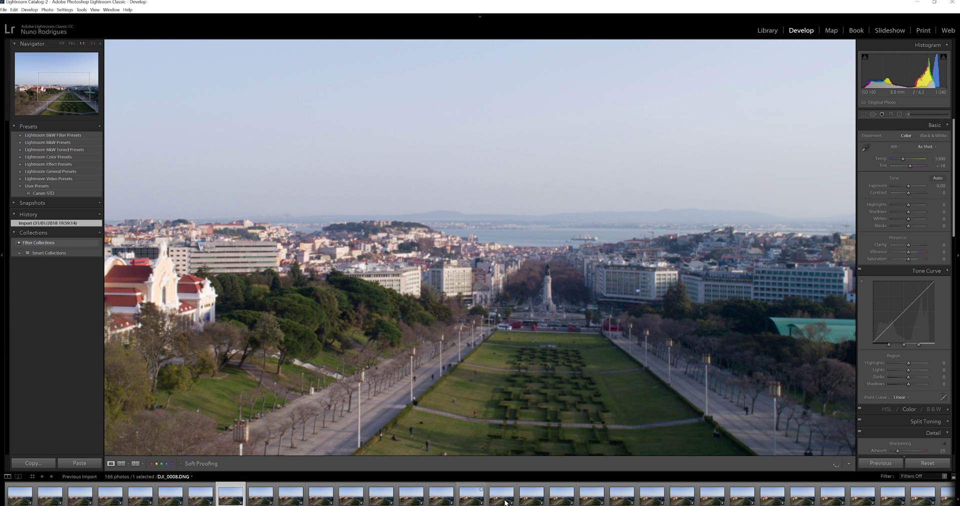
click(509, 495)
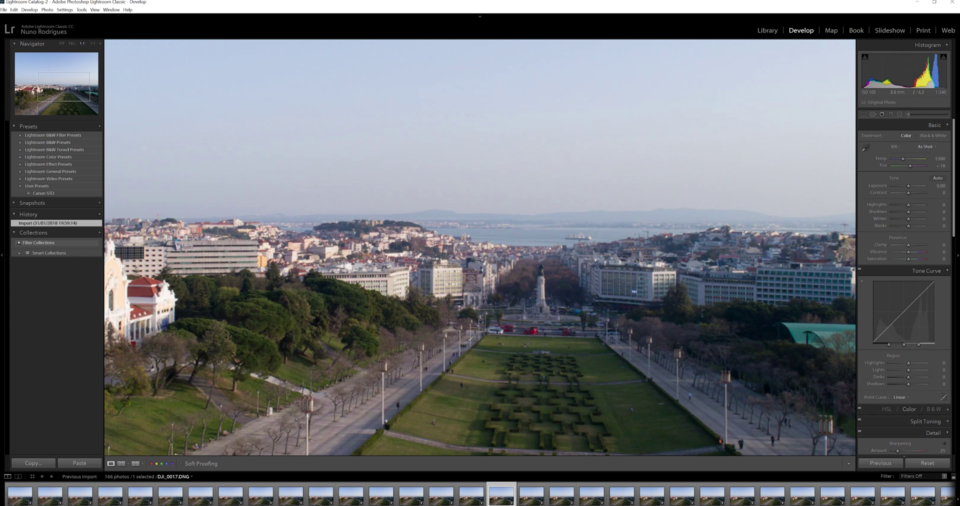
scroll(918, 495, down, 5)
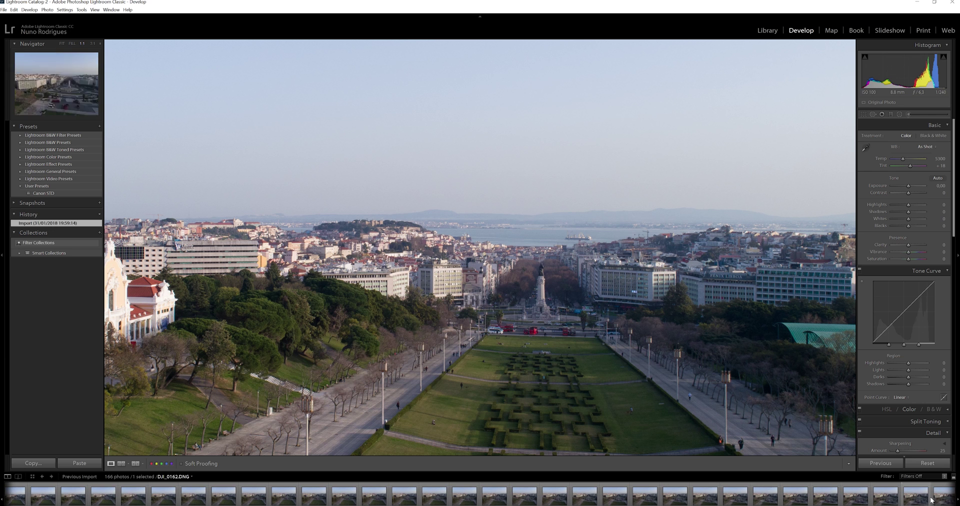
scroll(910, 497, down, 2)
click(908, 497)
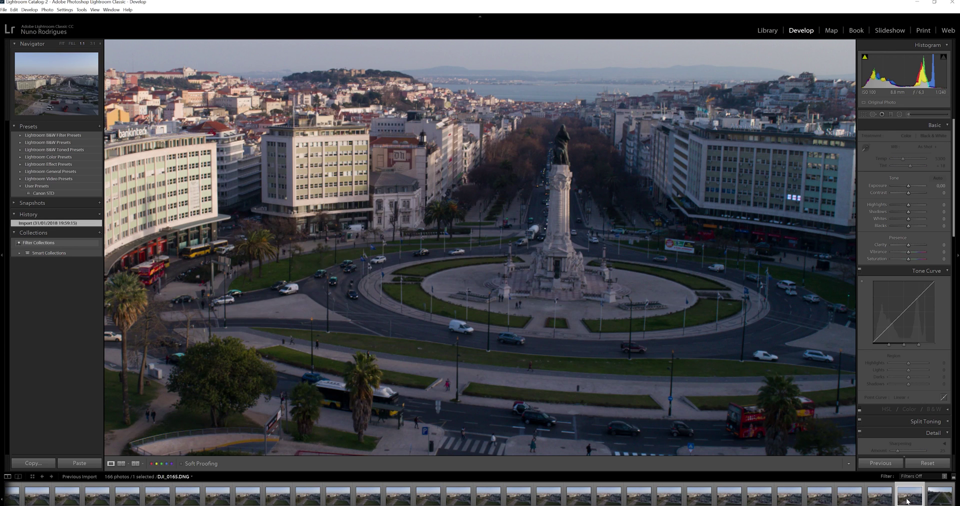
click(876, 492)
click(851, 495)
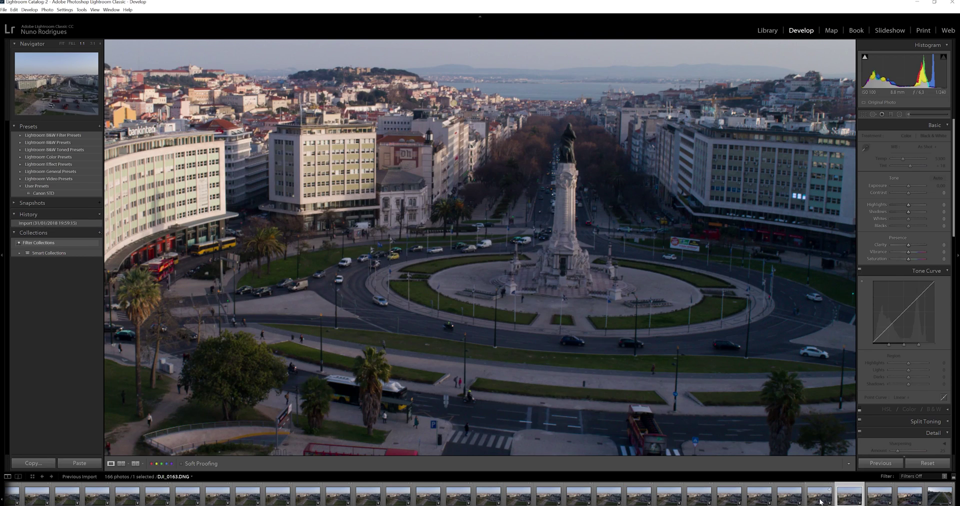
click(820, 498)
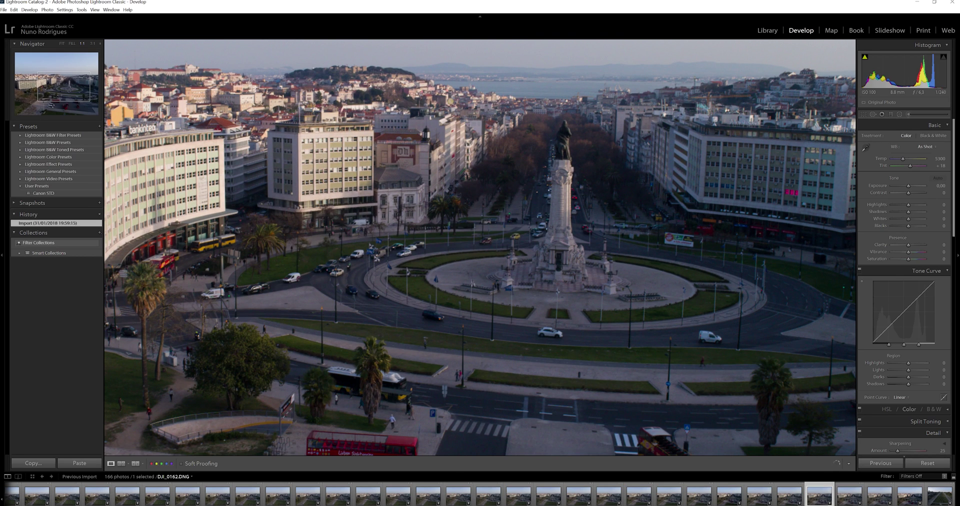
Step through the early frames from DJI_0001.DNG to DJI_0016.DNG to compare the camera's movement
click(20, 495)
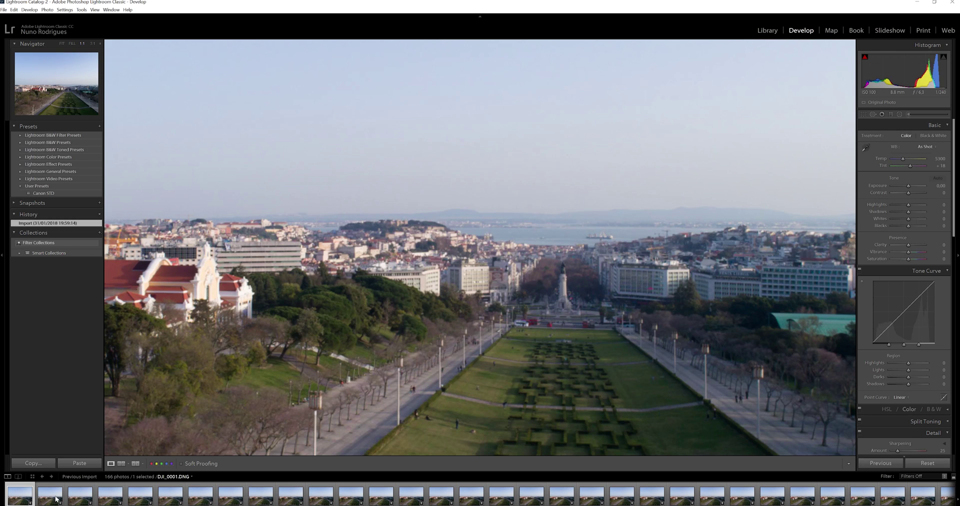
click(53, 495)
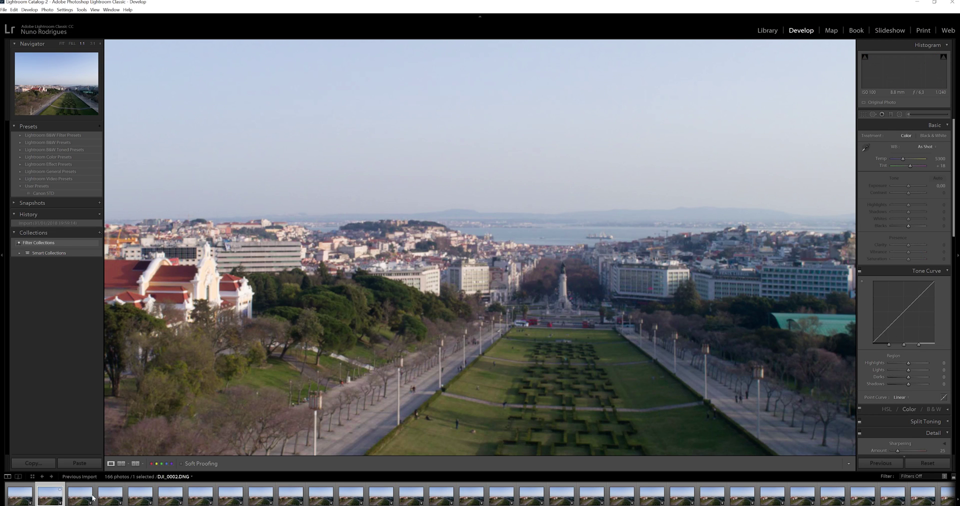
click(170, 496)
click(240, 499)
click(261, 496)
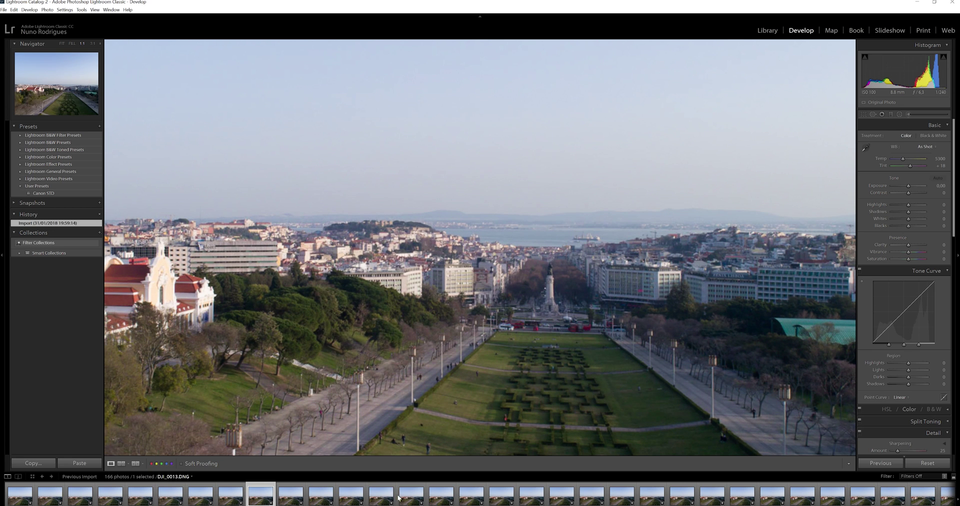
click(411, 496)
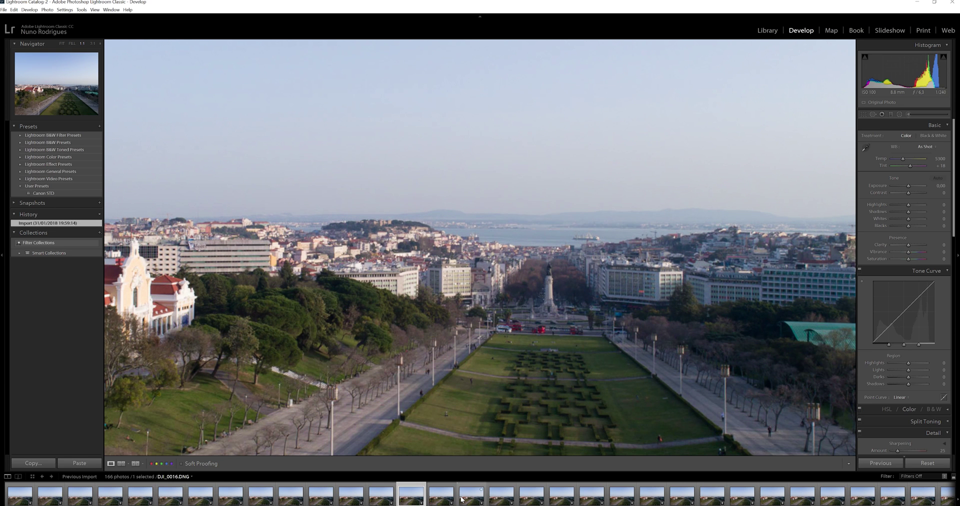
For DJI_0001.DNG, set Contrast to +41 and darken the tone curve Shadows to -36
click(20, 496)
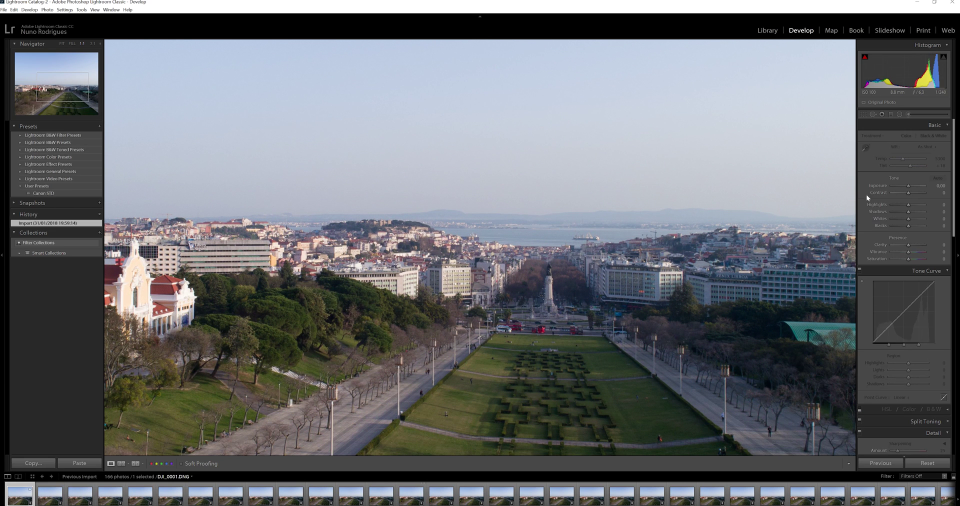
drag(911, 192, 918, 193)
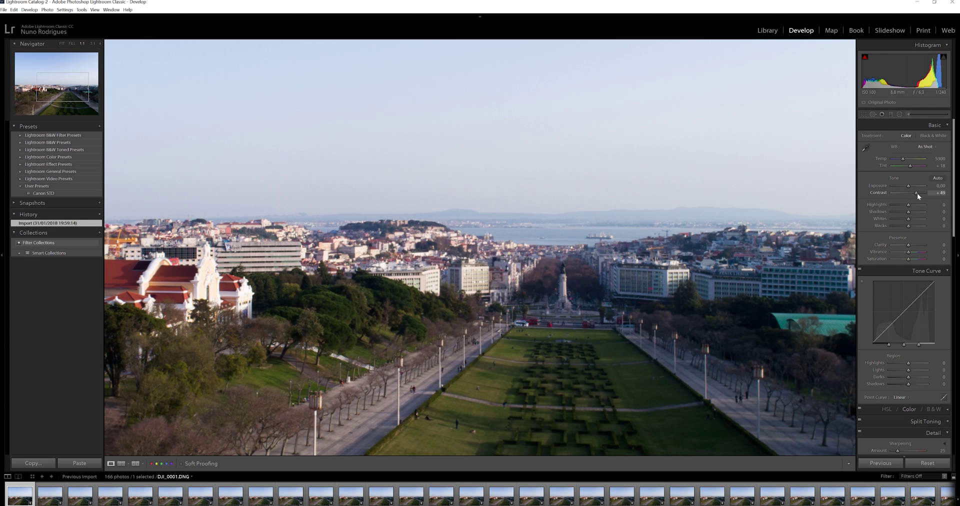
drag(885, 330, 885, 336)
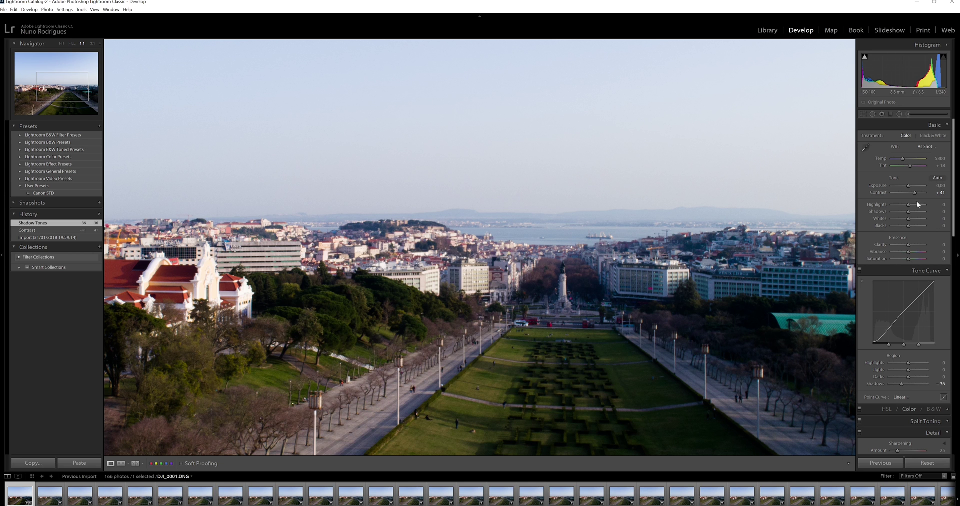
Set Highlights to -100 and Shadows to +24, and undo the trial Blacks adjustment
drag(909, 205, 892, 205)
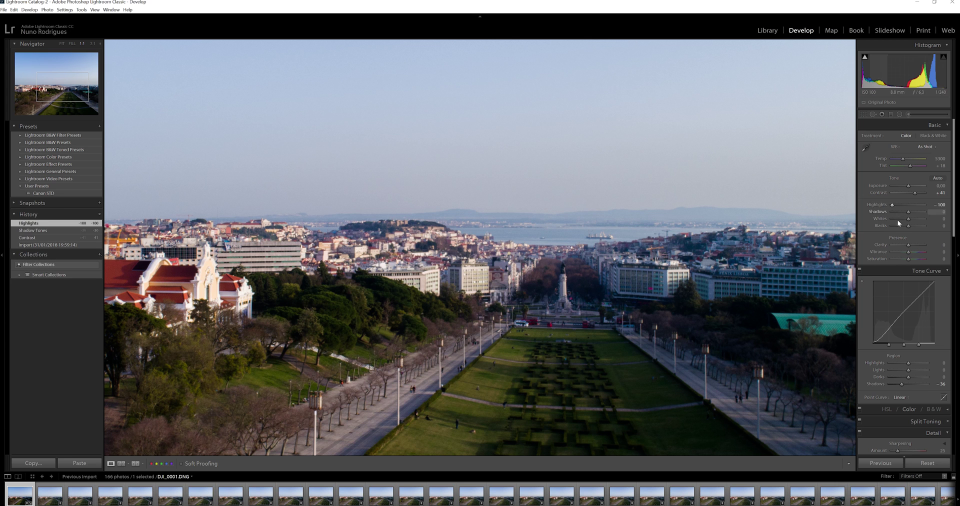
drag(911, 213, 911, 226)
key(ctrl+z)
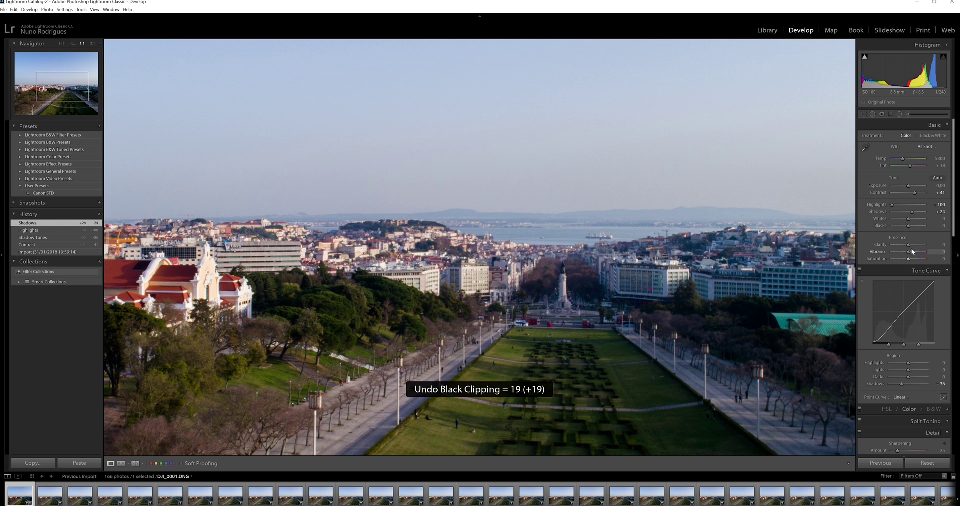
Sharpen the photo with an Amount of 69 and a Masking of 57, checking the detail up close
scroll(905, 350, down, 5)
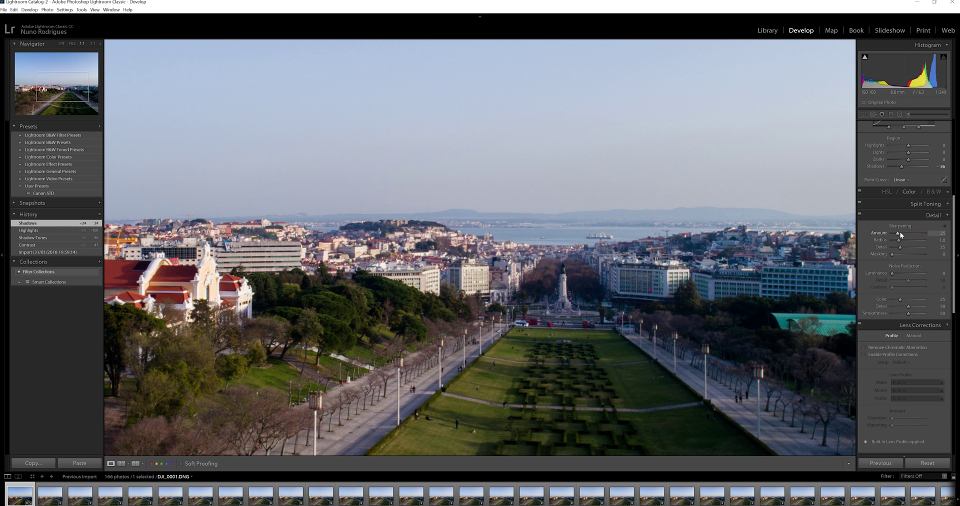
drag(908, 231, 910, 231)
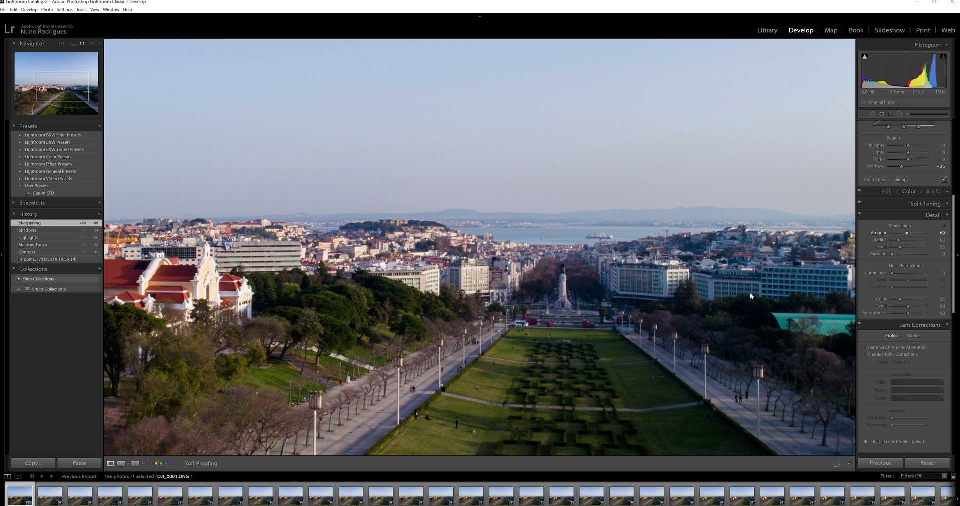
click(578, 283)
click(551, 278)
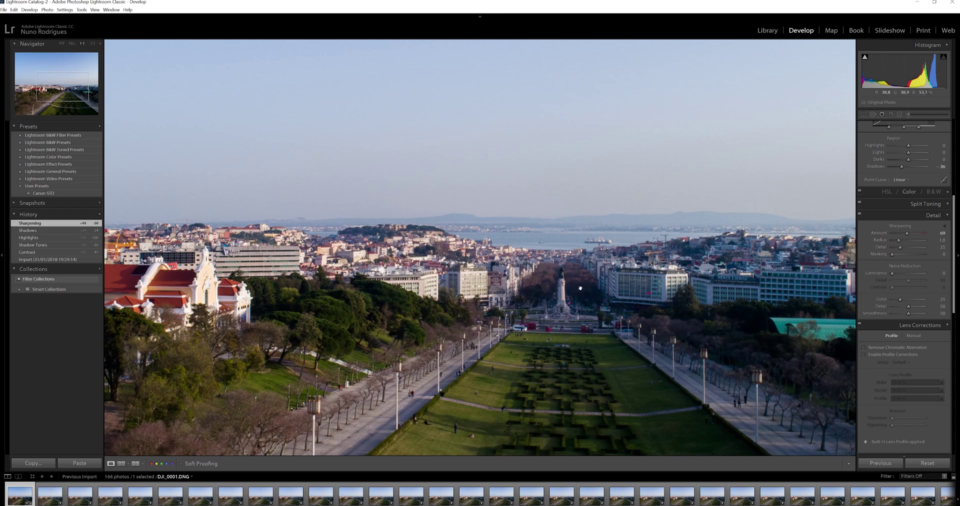
drag(892, 254, 910, 256)
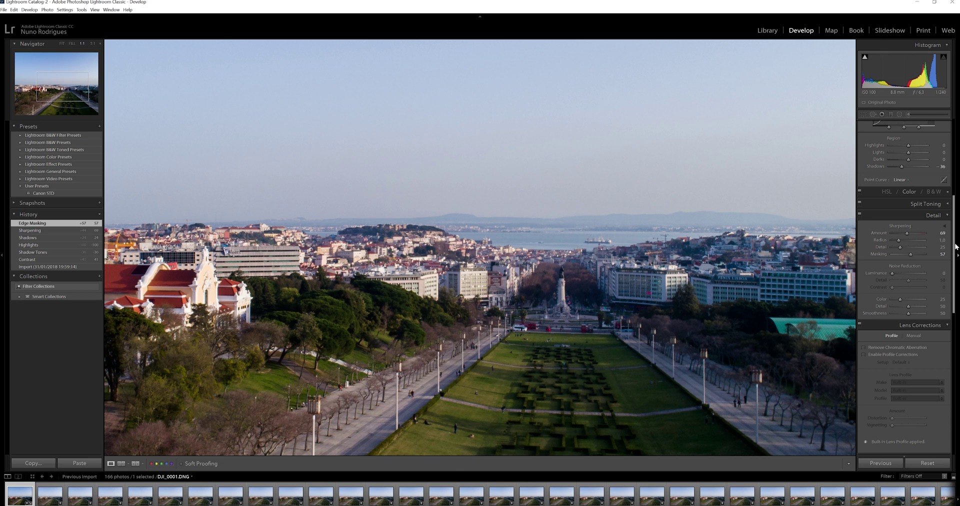
Warm the photo's white balance to a Temp of 5876 and check the result close up and in full
key(g)
key(d)
scroll(904, 162, up, 5)
drag(905, 162, 906, 162)
click(525, 295)
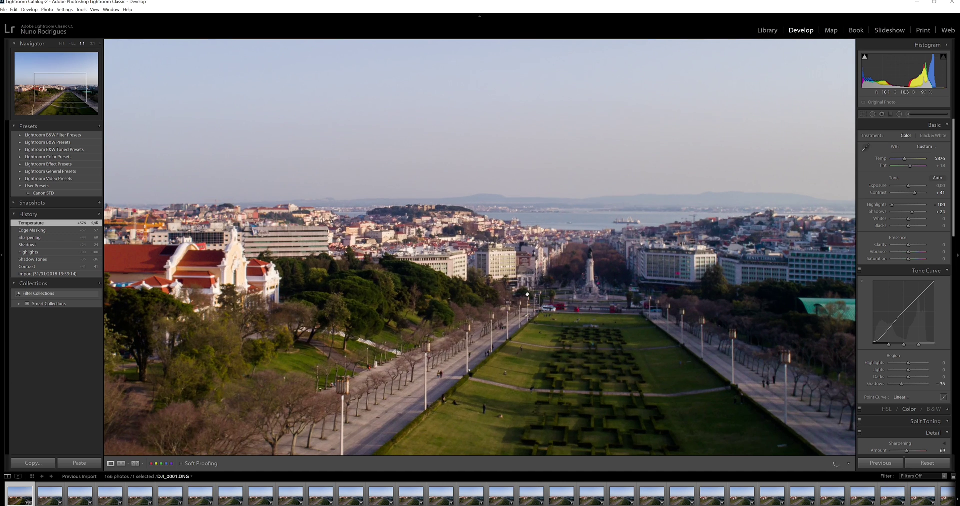
click(580, 275)
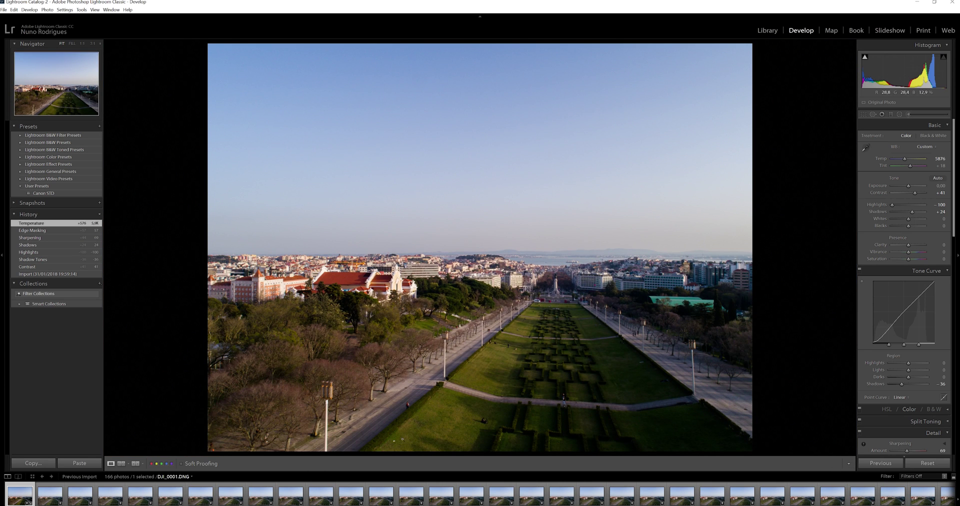
Select all the photos in the filmstrip and synchronize every develop setting from DJI_0001.DNG to them
key(ctrl+a)
click(882, 462)
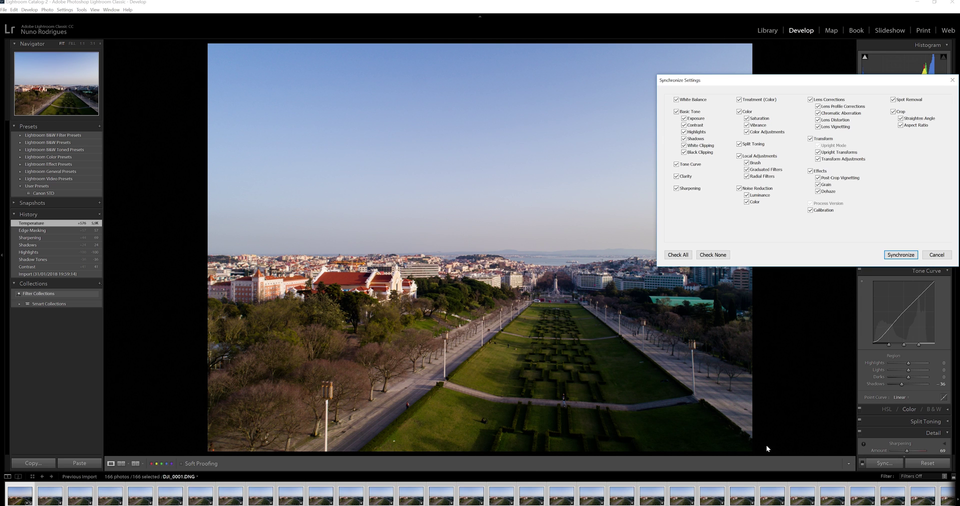
click(895, 255)
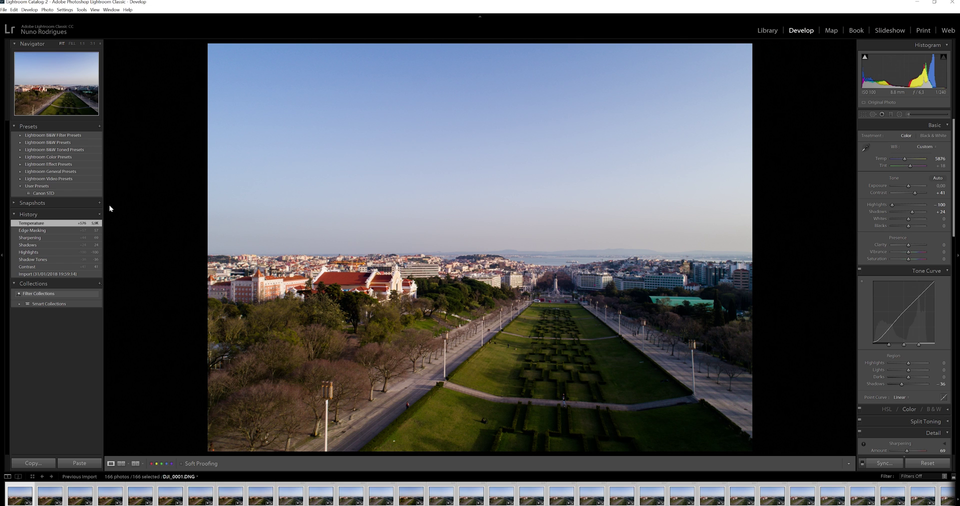
Start exporting the selected photos and browse for a destination in the Day 05 folder of Drone Hyperlapse on drive E
click(4, 10)
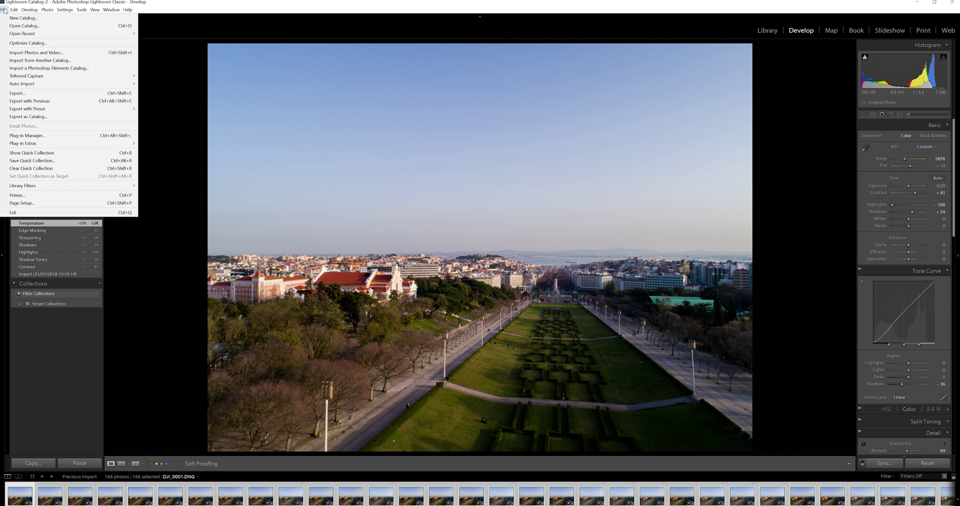
click(20, 93)
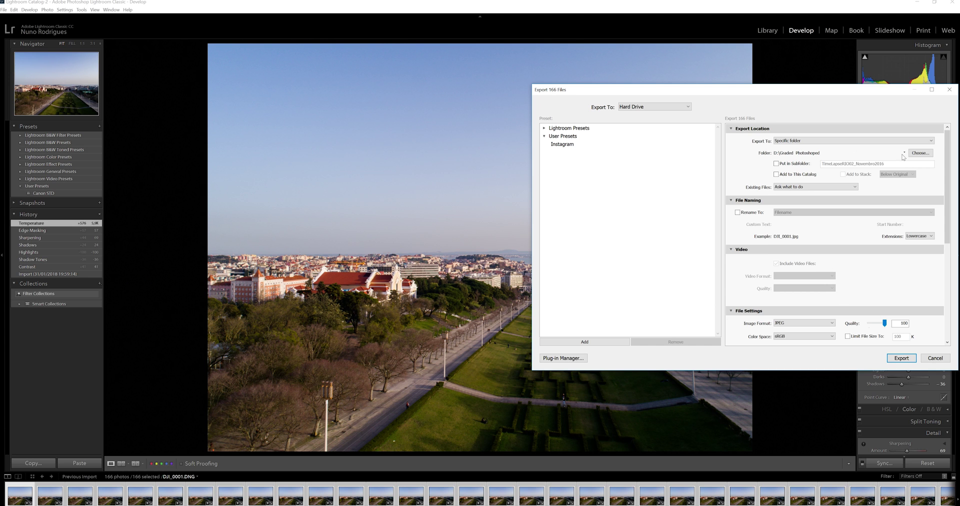
click(920, 152)
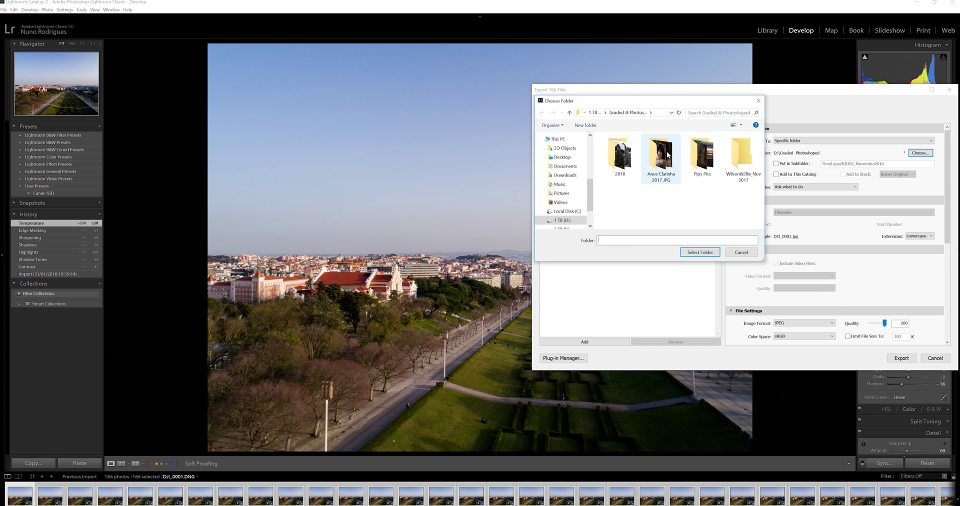
scroll(570, 209, down, 1)
click(570, 210)
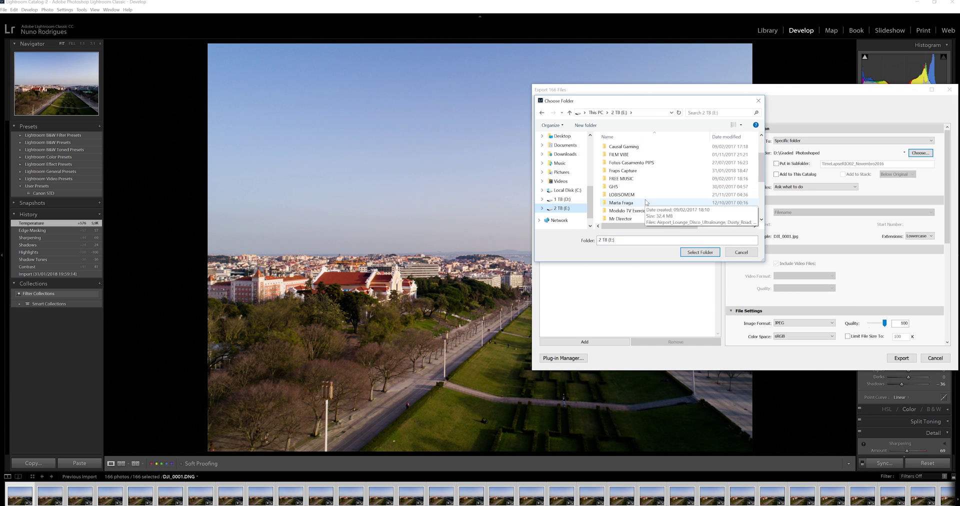
click(621, 219)
double_click(620, 219)
double_click(675, 206)
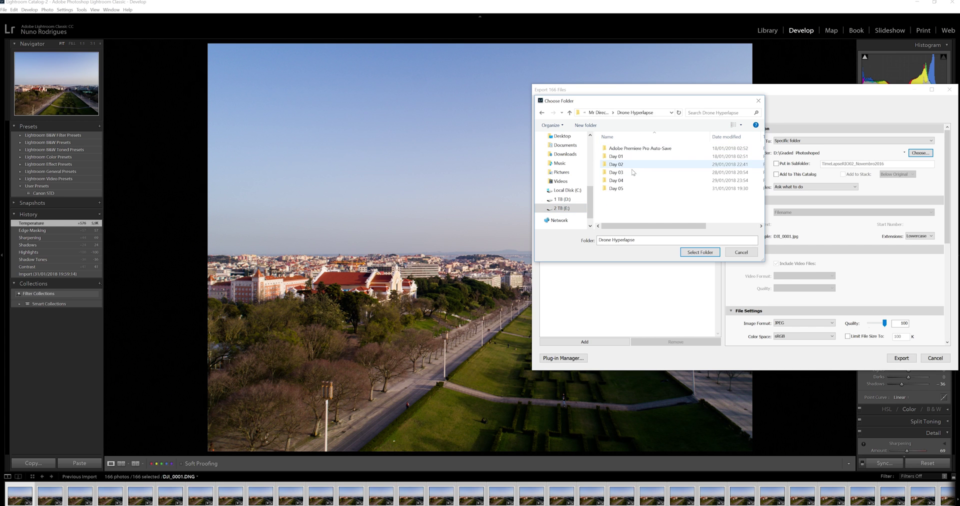
double_click(624, 188)
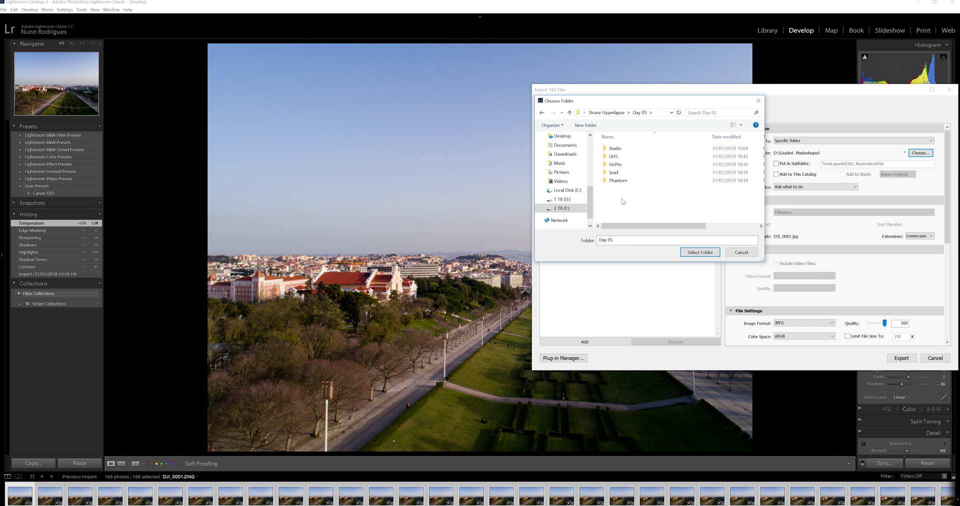
Create a new folder named "Hyperlapse JPGs" inside Day 05
right_click(621, 201)
click(699, 271)
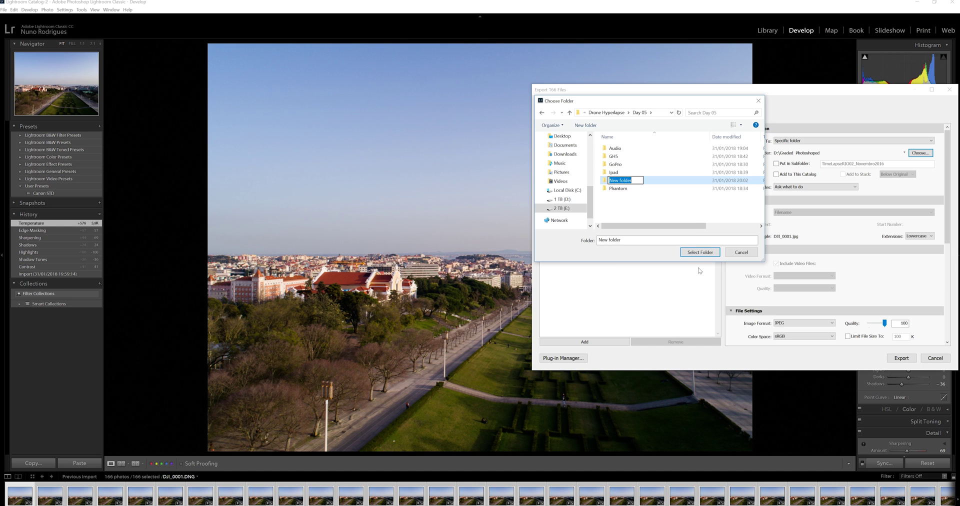
text(Hyt)
key(BackSpace)
text(perla+s)
text(+s)
text(e JPGs)
key(Return)
Choose the Hyperlapse JPGs folder as the destination and export the photos as JPEGs
double_click(634, 179)
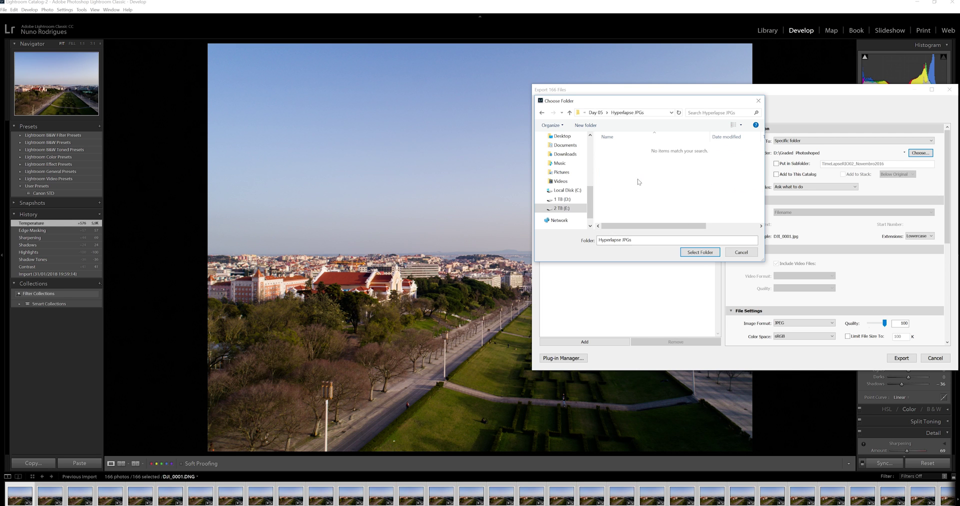
click(700, 252)
click(910, 360)
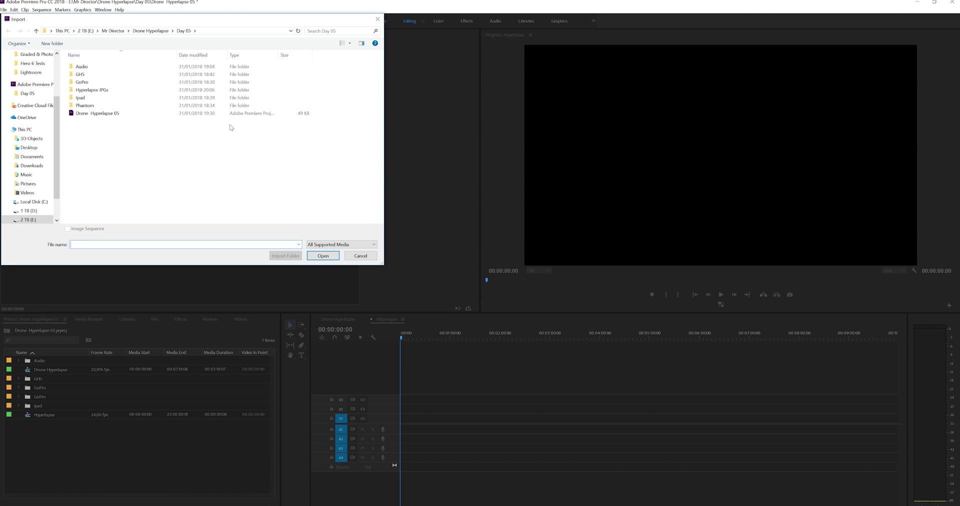
In Premiere Pro, import the Hyperlapse JPGs as an image sequence beginning with DJI_0001
double_click(90, 90)
click(89, 85)
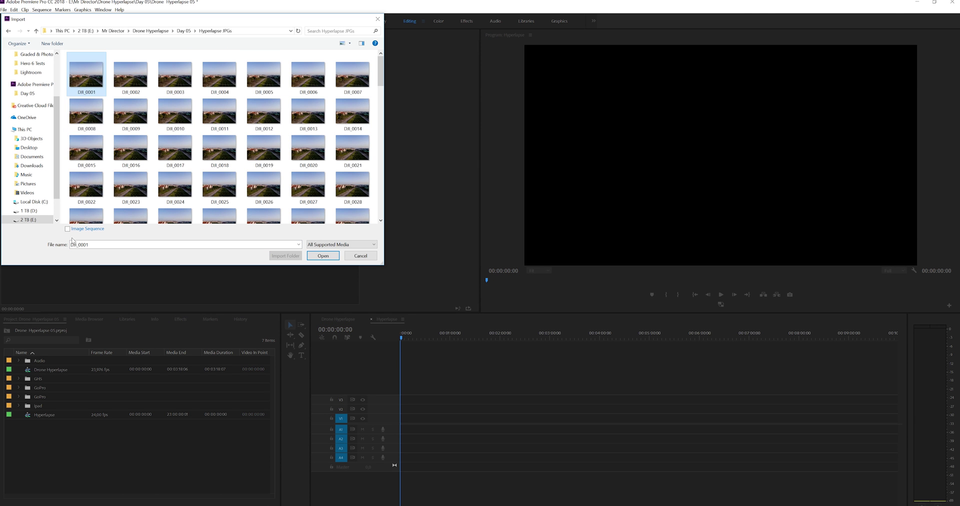
click(67, 229)
click(340, 257)
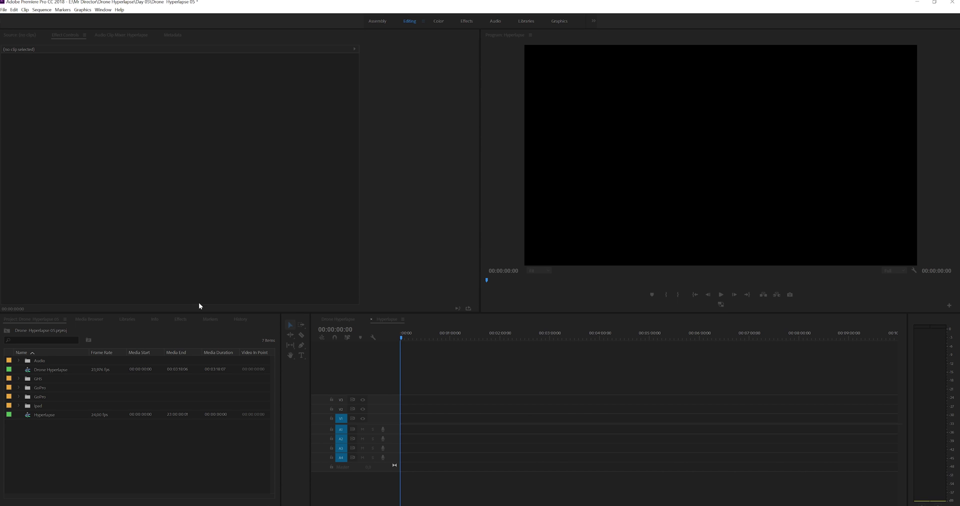
Place the DJI_0001.jpg image sequence at the start of V1 in the Hyperlapse sequence, keeping the existing sequence settings
drag(33, 371, 404, 422)
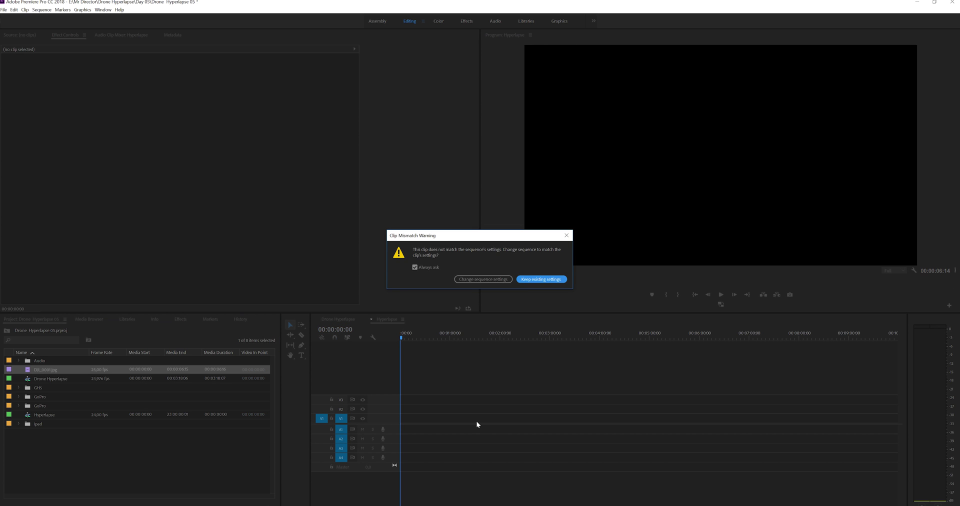
click(533, 280)
Reposition and scale down the clip to centre the avenue and monument, and enable Position and Scale keyframing at its start
click(74, 36)
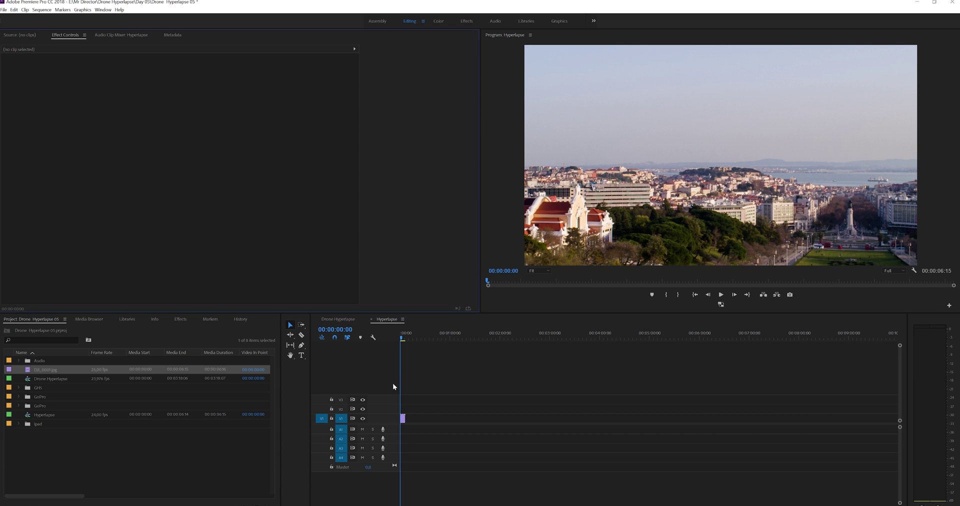
click(403, 418)
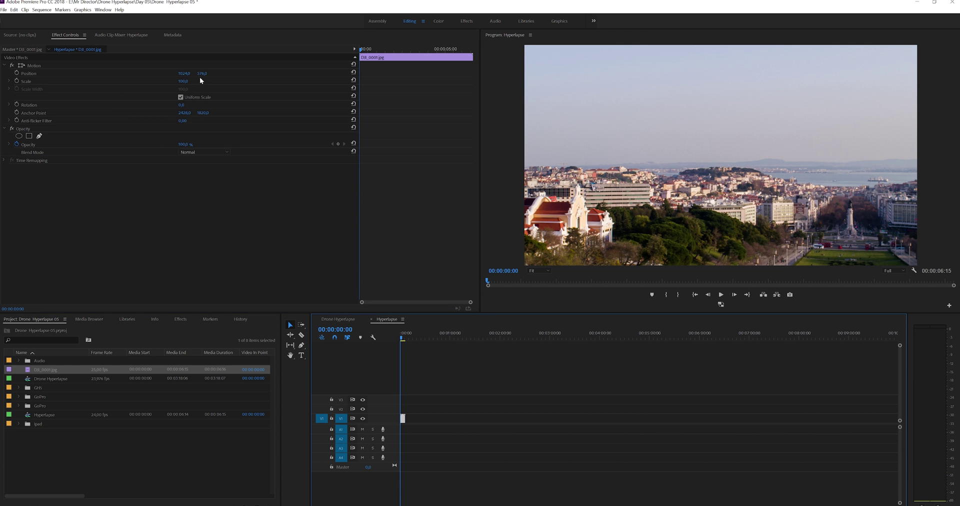
drag(199, 76, 67, 76)
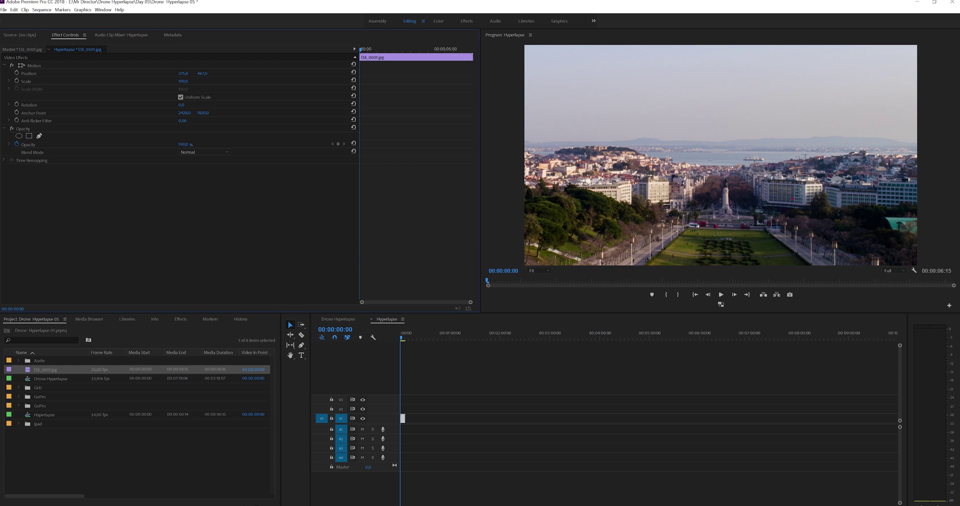
drag(202, 74, 175, 73)
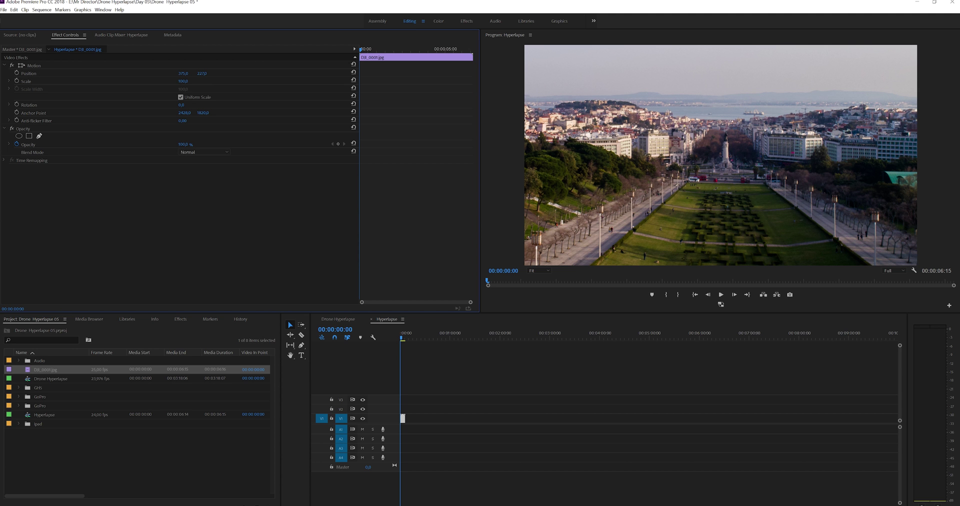
drag(183, 81, 224, 74)
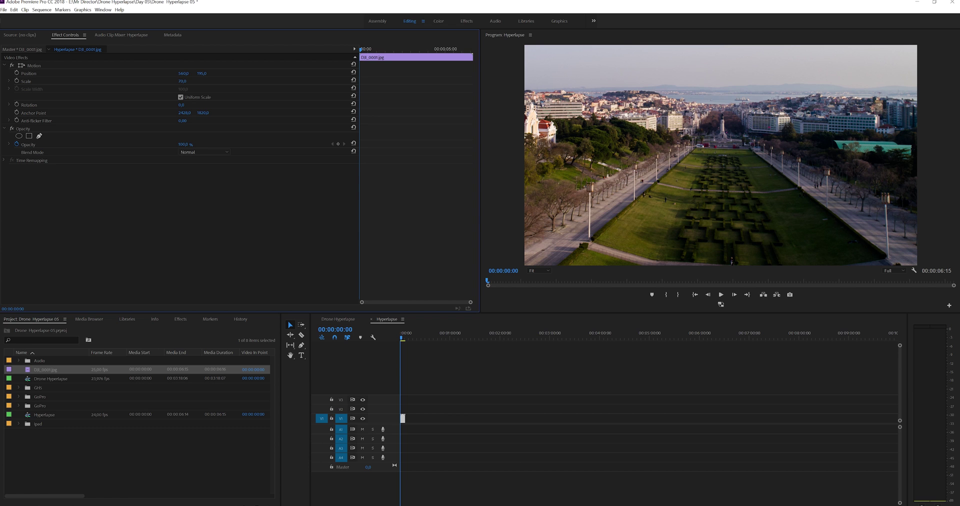
click(16, 81)
click(16, 73)
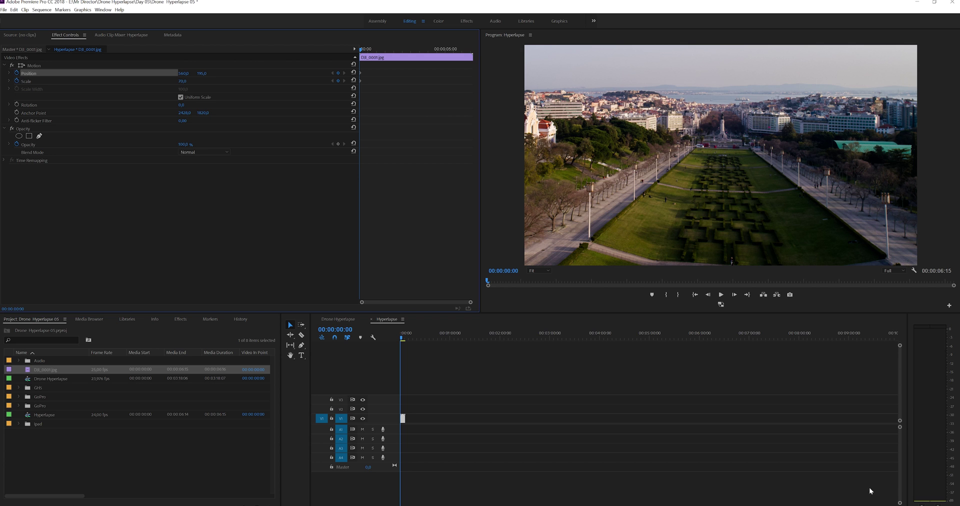
Preview the clip and add Position and Scale keyframes at 00:00:04:14
key(minus)
key(minus)
key(minus)
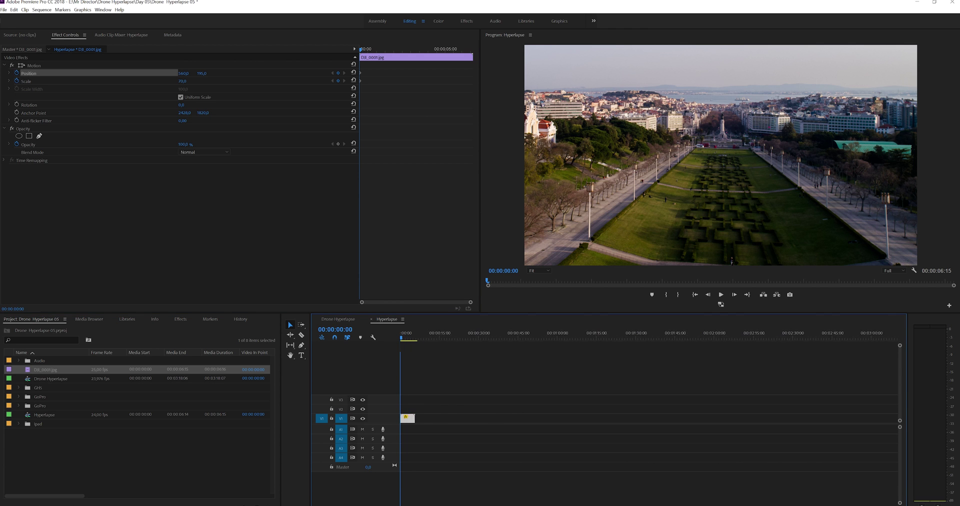
key(equal)
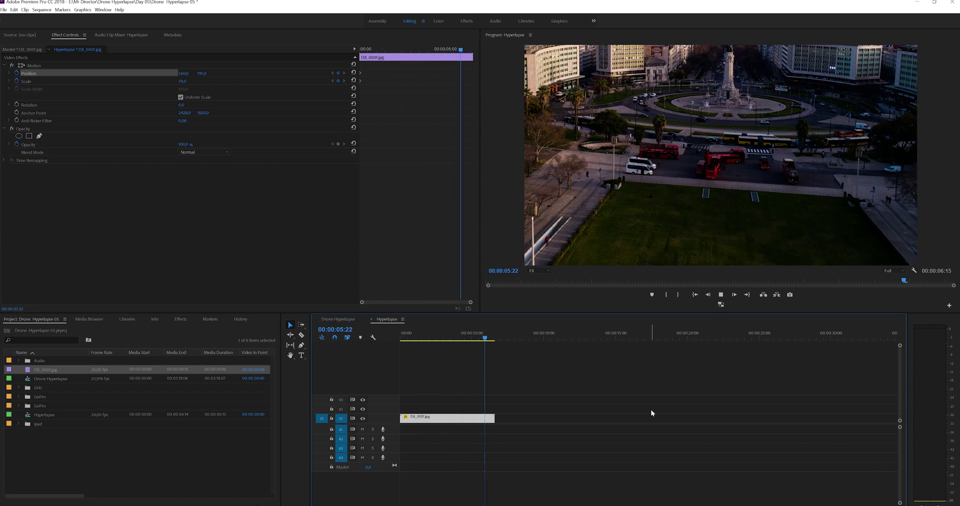
key(space)
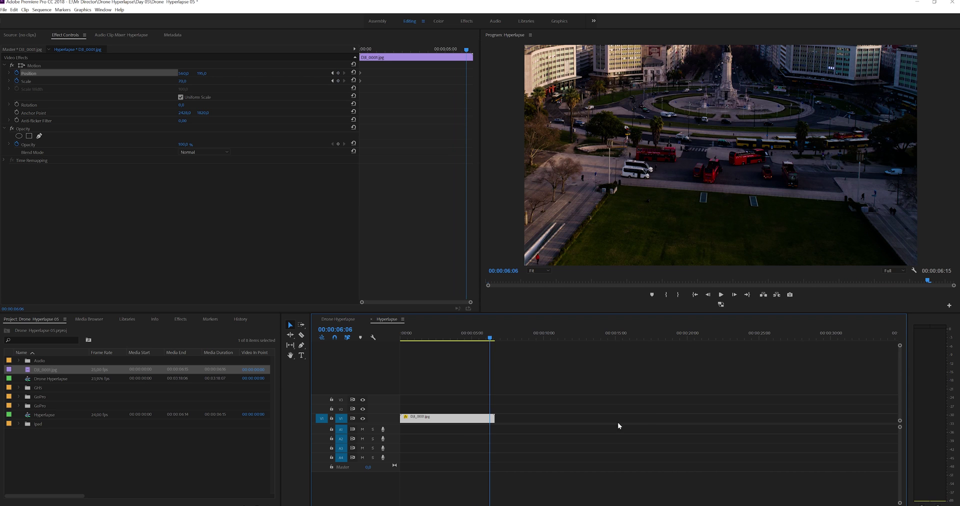
mouse_move(483, 341)
mouse_down()
mouse_move(451, 337)
mouse_move(467, 344)
mouse_up()
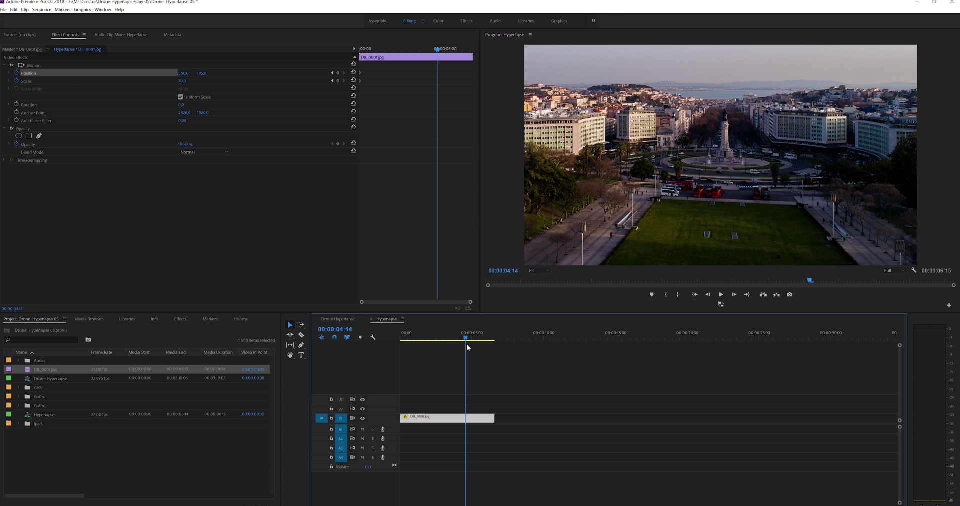
click(338, 81)
click(338, 73)
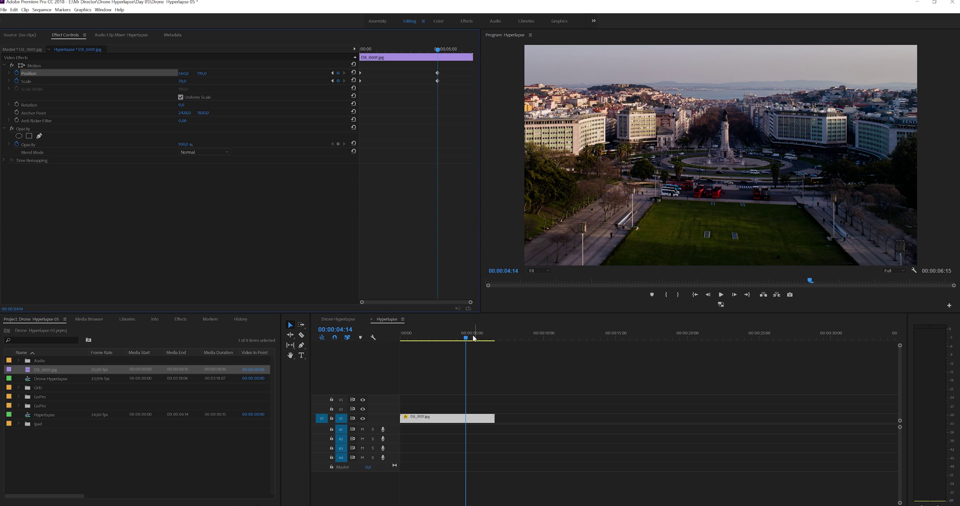
Add Position and Scale keyframes at 00:00:05:11, set the vertical position there to 446, and preview the motion
mouse_move(466, 339)
mouse_down()
mouse_move(488, 341)
mouse_move(477, 346)
mouse_up()
click(339, 80)
click(338, 73)
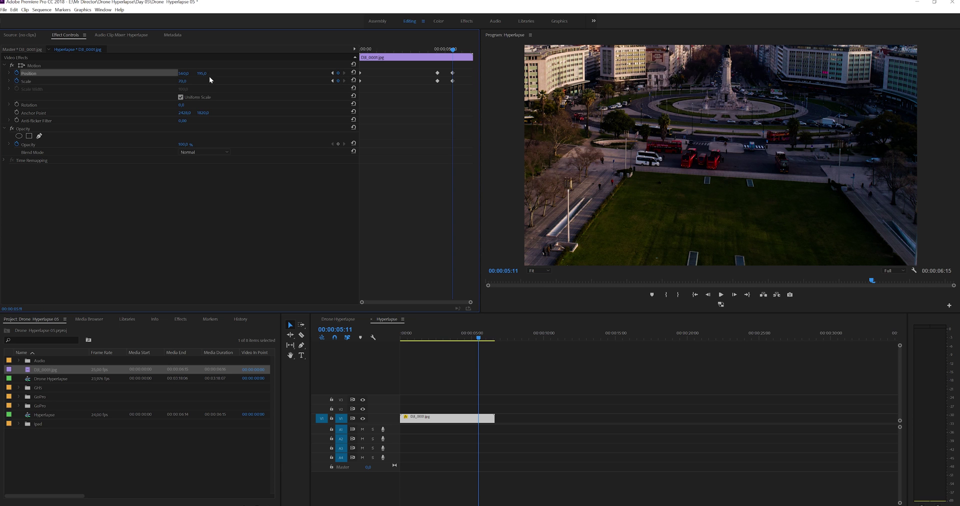
drag(201, 73, 328, 73)
click(478, 339)
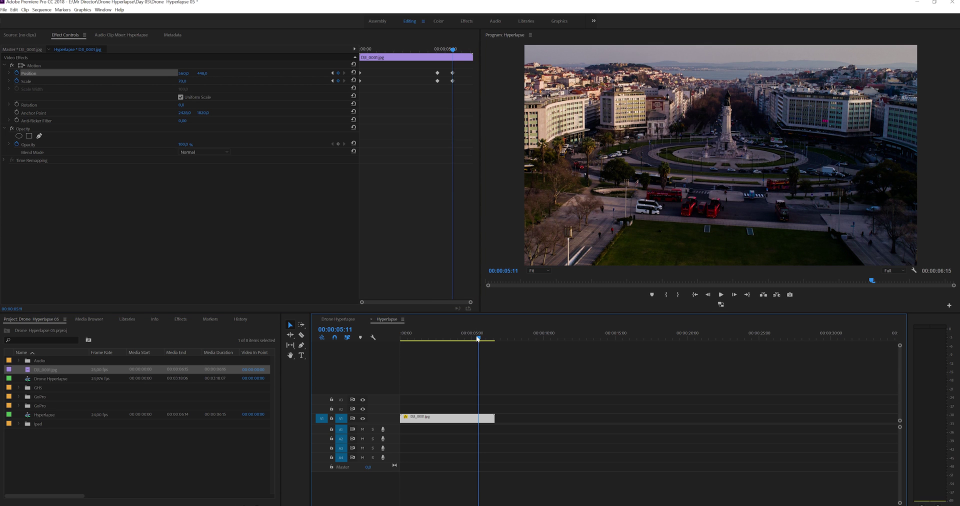
key(space)
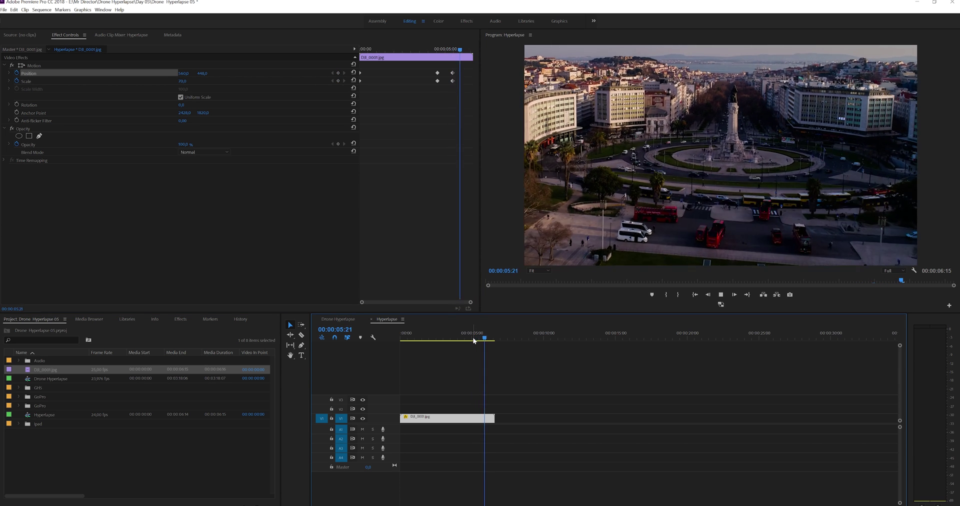
click(450, 337)
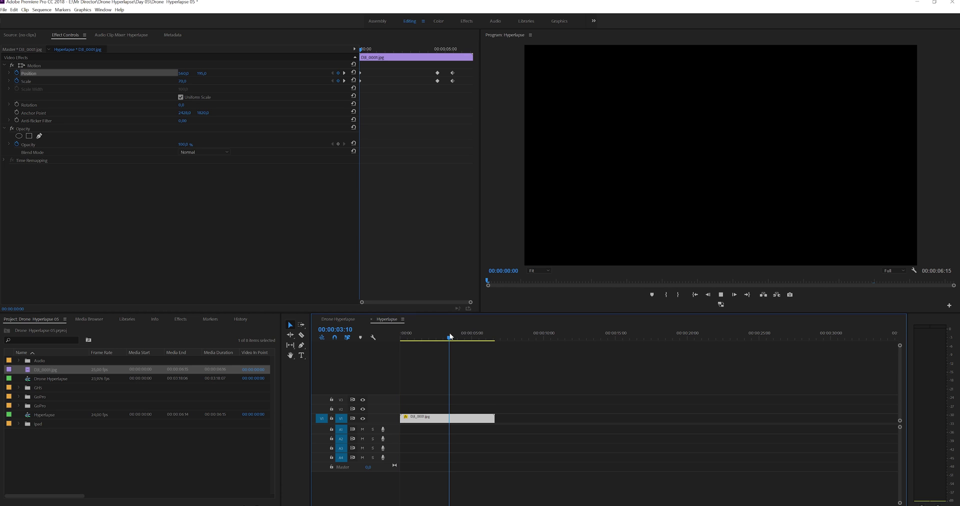
Keyframe the clip's Rotation at 00:00:04:10 and near its end, setting the rotation at 00:00:06:12 to -2°
drag(472, 338, 494, 343)
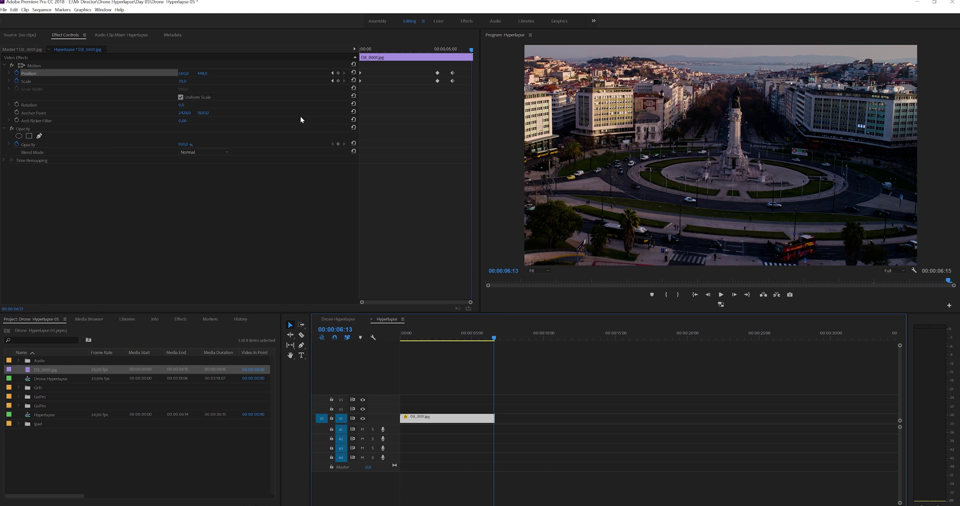
click(17, 104)
click(490, 338)
drag(489, 338, 464, 346)
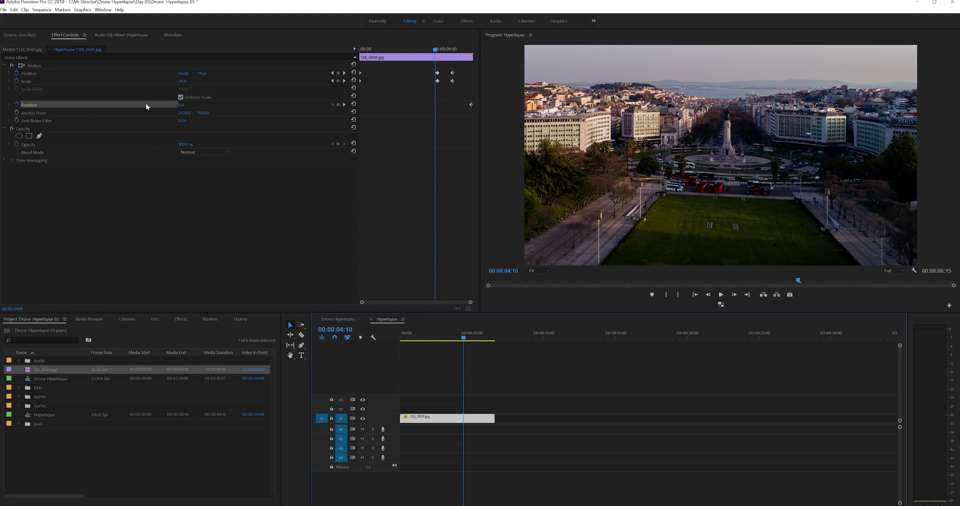
click(338, 105)
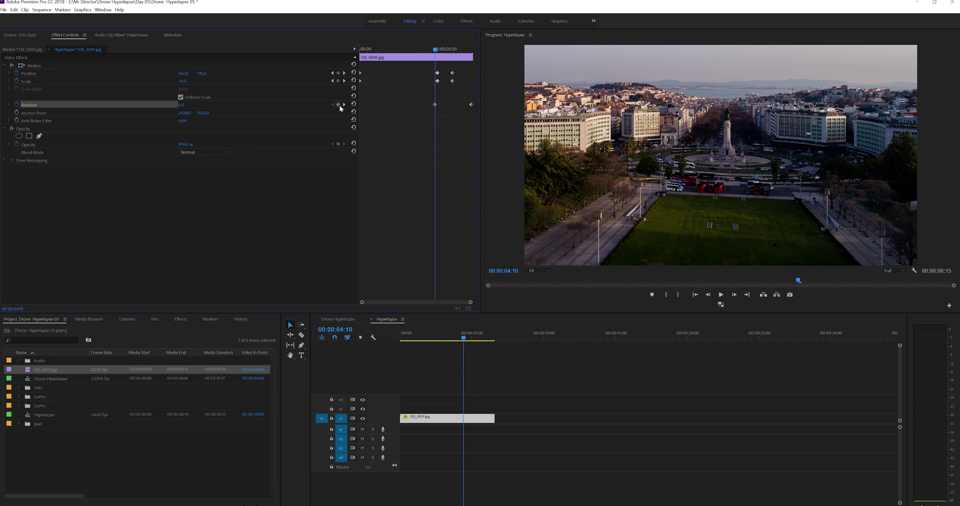
drag(475, 336, 495, 343)
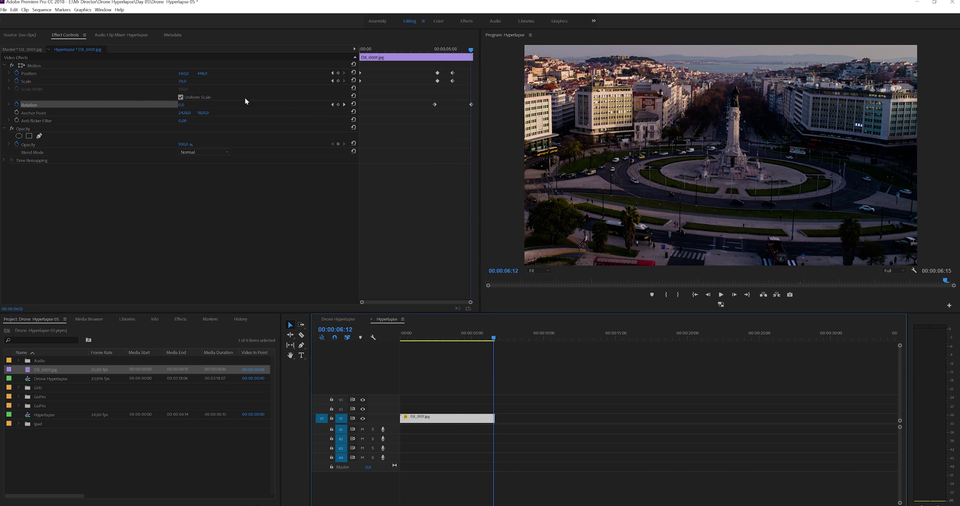
mouse_move(187, 106)
mouse_down()
mouse_move(195, 106)
mouse_move(186, 106)
mouse_up()
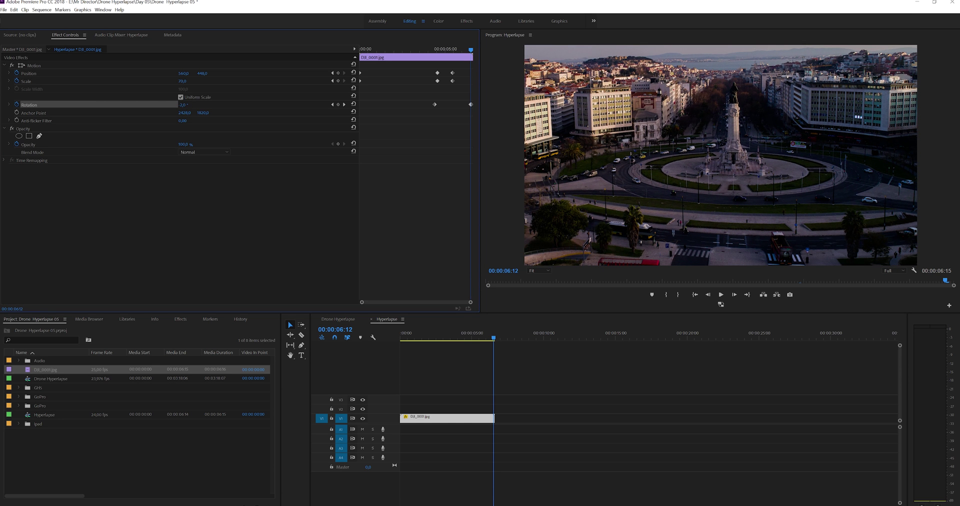
Set Rotation to -1° at the clip's start and at the 00:00:04:10 keyframe, and preview the levelled horizon
click(475, 335)
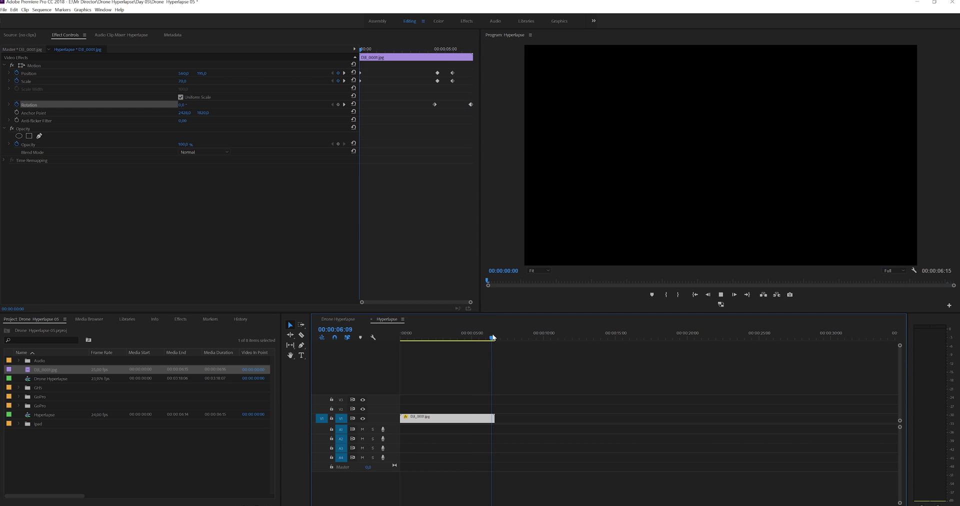
click(462, 337)
drag(462, 338, 397, 344)
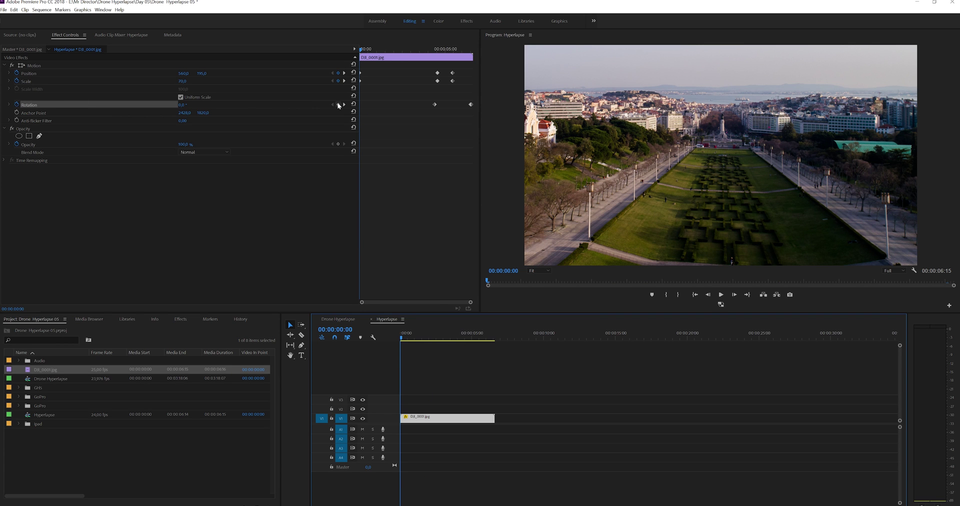
drag(182, 105, 182, 104)
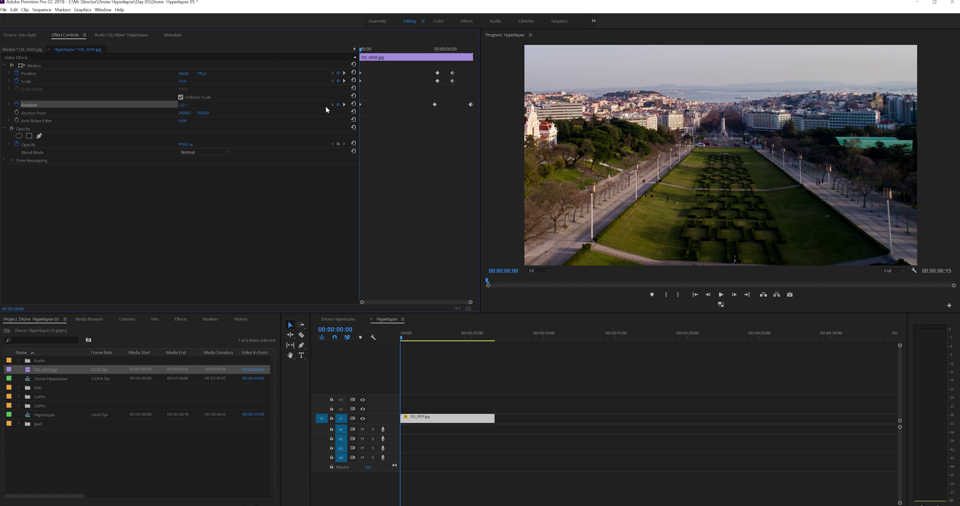
click(344, 105)
click(181, 105)
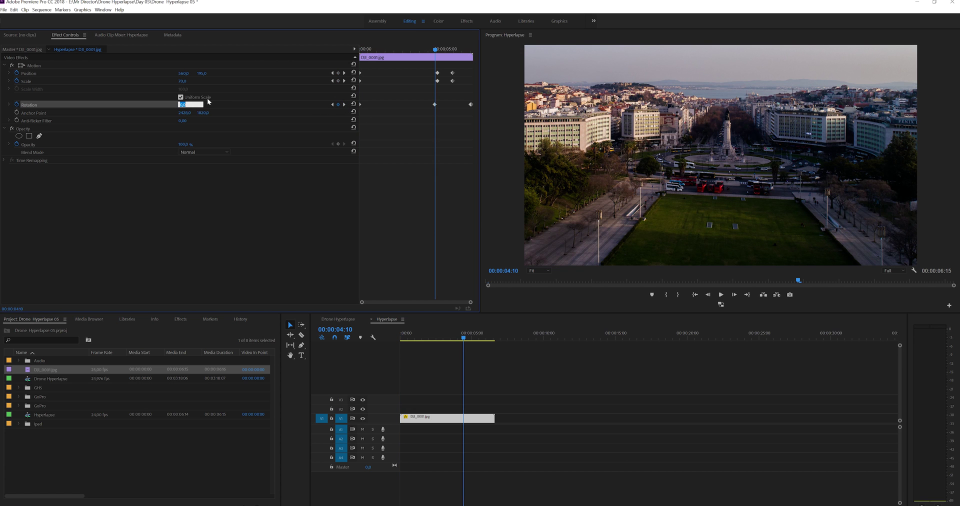
text(-1)
key(Return)
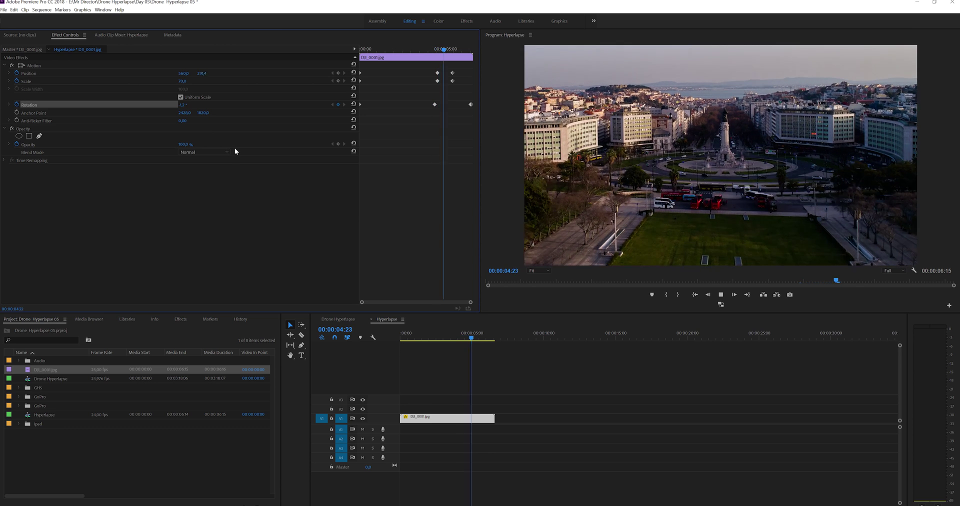
key(space)
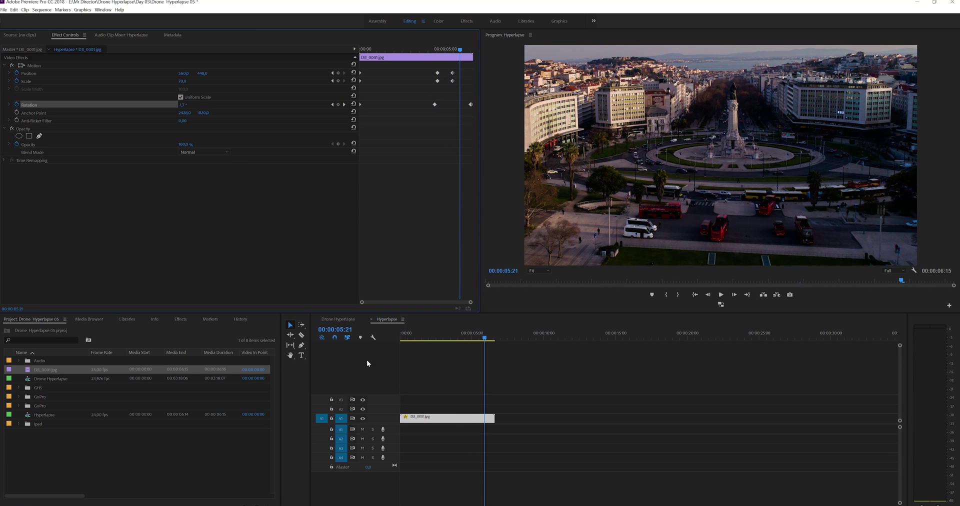
Nest the hyperlapse clip on the timeline into a new sequence, accepting the default name
click(50, 340)
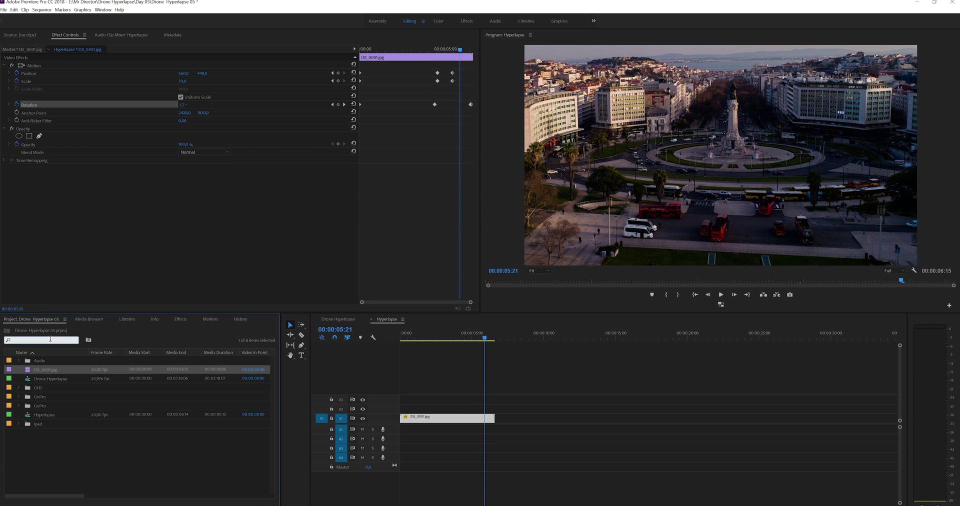
click(454, 404)
right_click(436, 423)
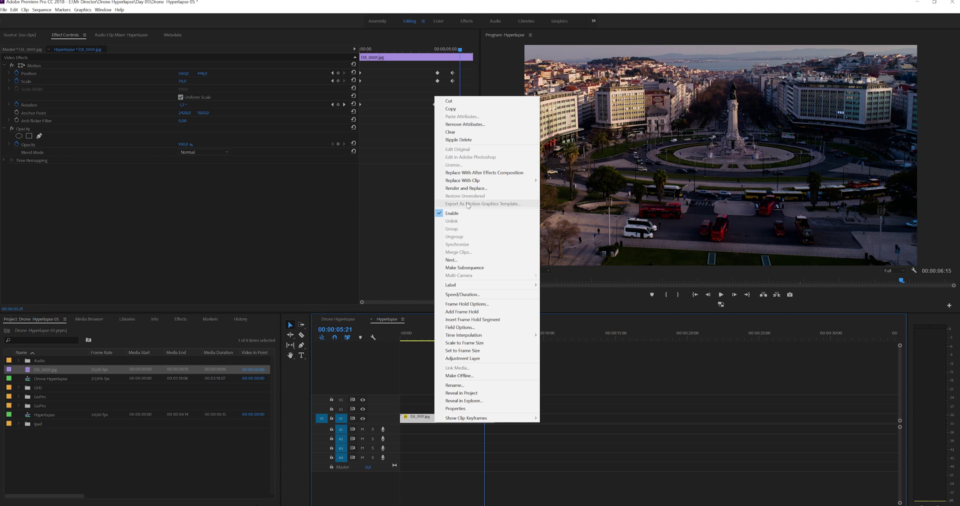
click(466, 260)
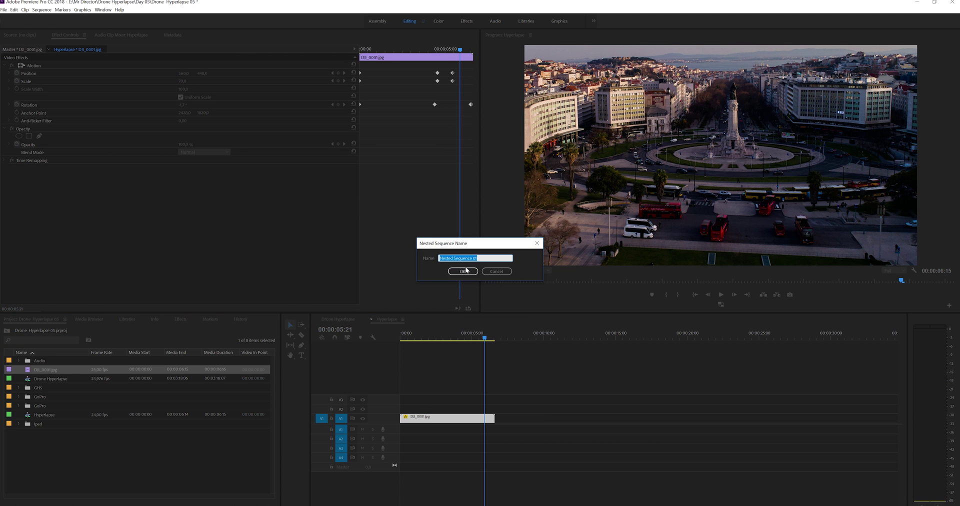
click(464, 271)
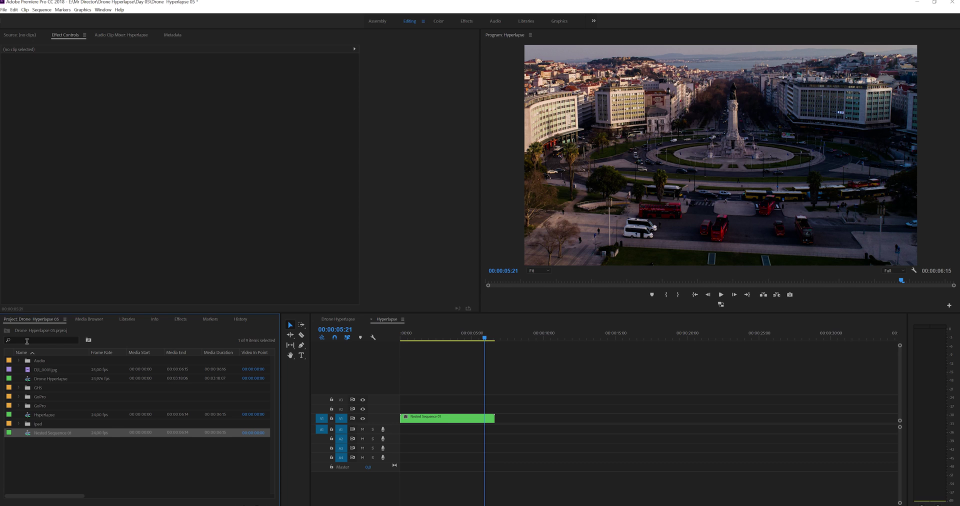
Find the Warp Stabilizer VFX effect by searching for "warp" and apply it to the nested hyperlapse clip
click(27, 341)
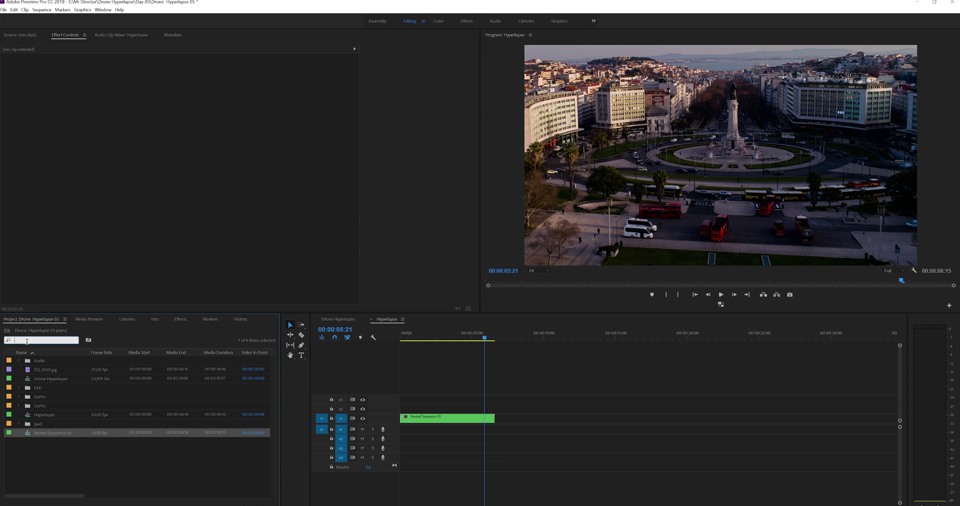
text(warp)
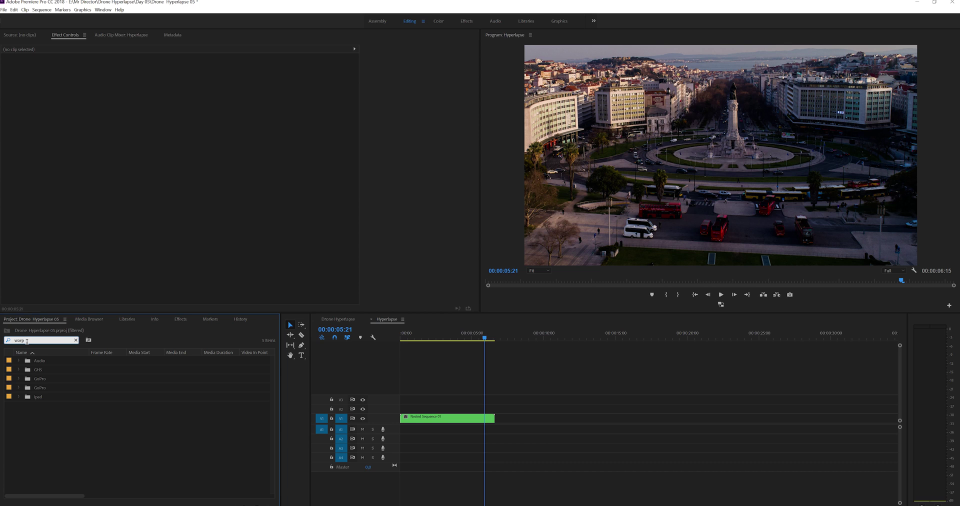
click(173, 321)
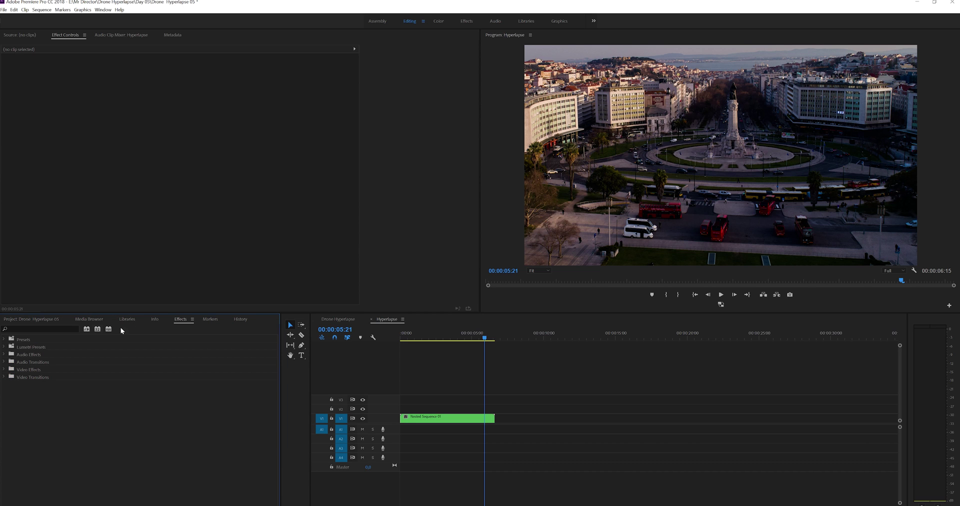
click(60, 326)
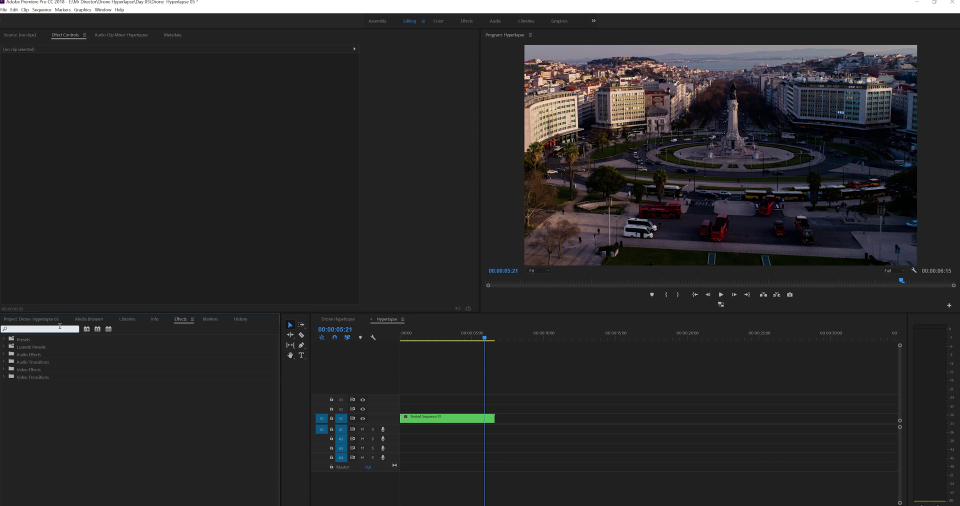
text(warp)
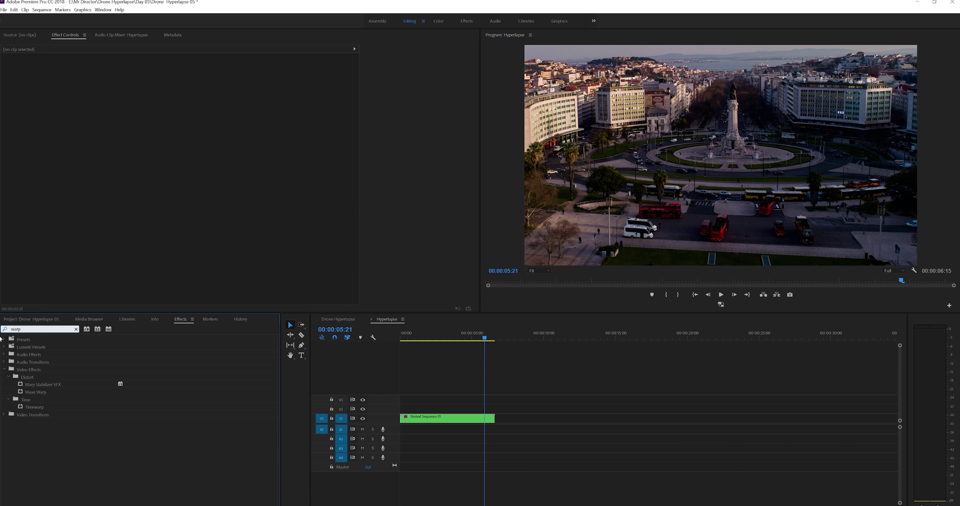
drag(43, 384, 440, 424)
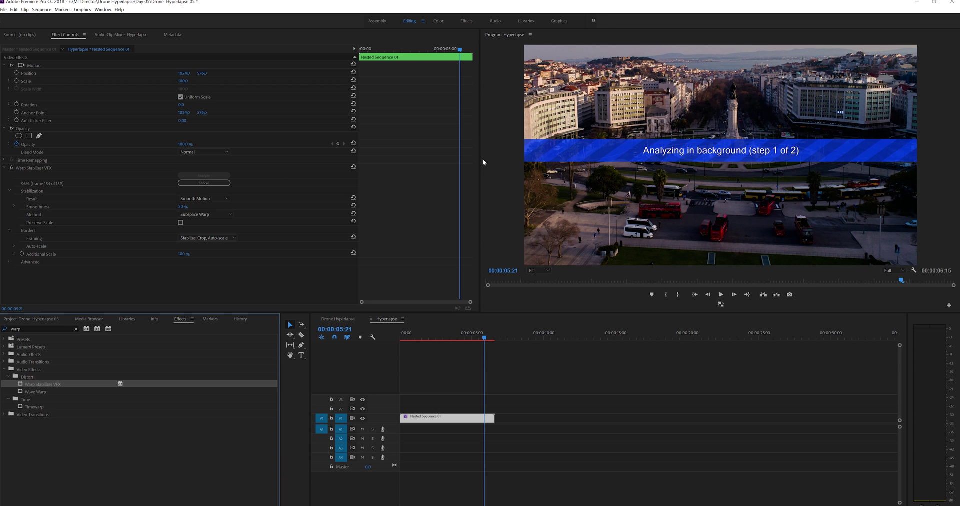
Enlarge the sequence's video preview in both width and height
drag(481, 169, 297, 168)
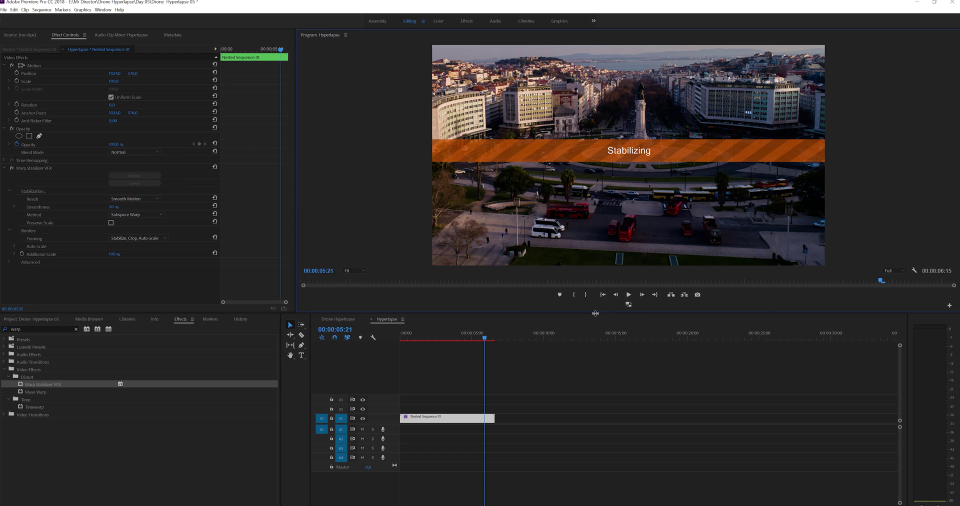
drag(600, 314, 600, 412)
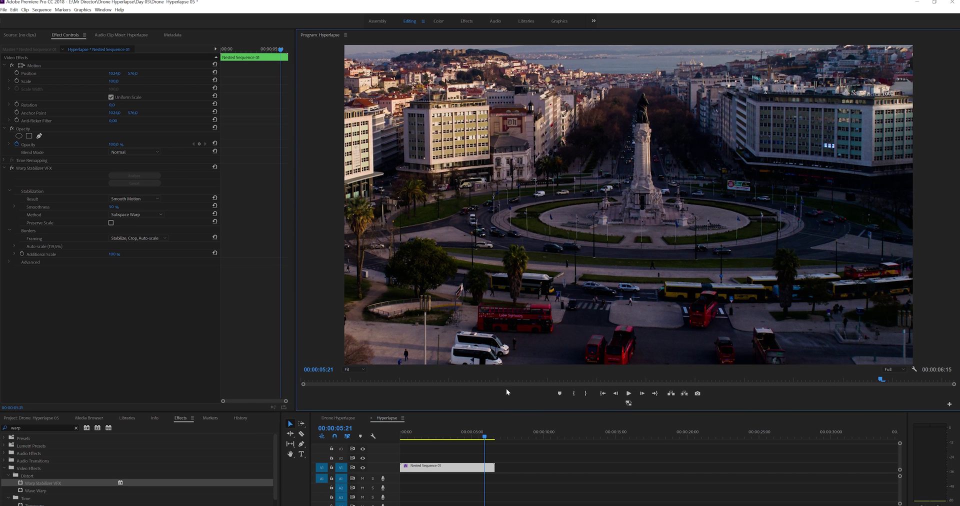
Mark the whole nested clip from 00:00:00:00 to 00:00:06:15 as the in-to-out range and render it
click(422, 436)
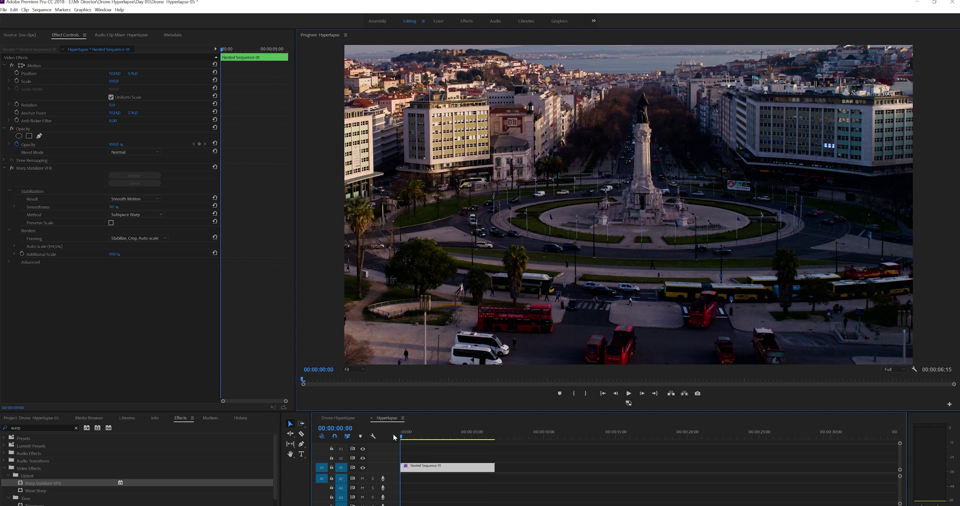
drag(411, 435, 355, 442)
click(495, 436)
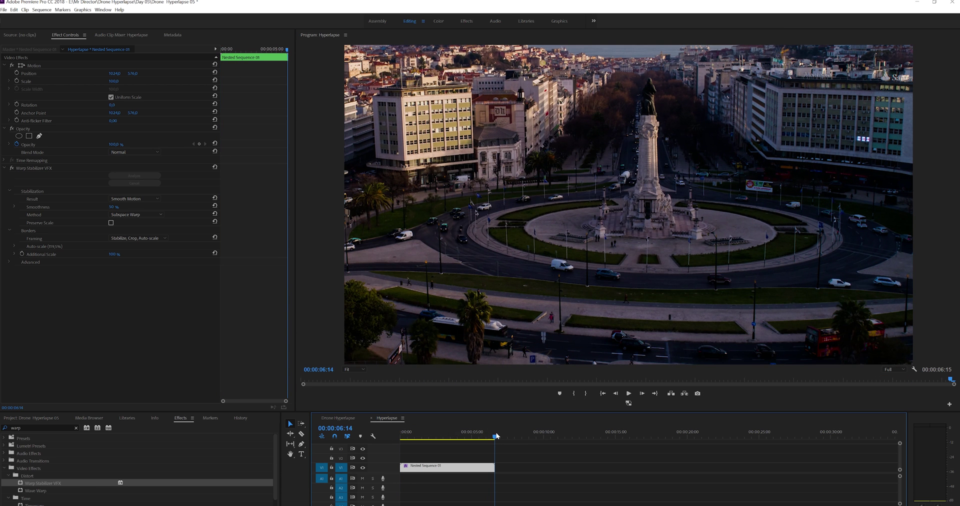
click(497, 436)
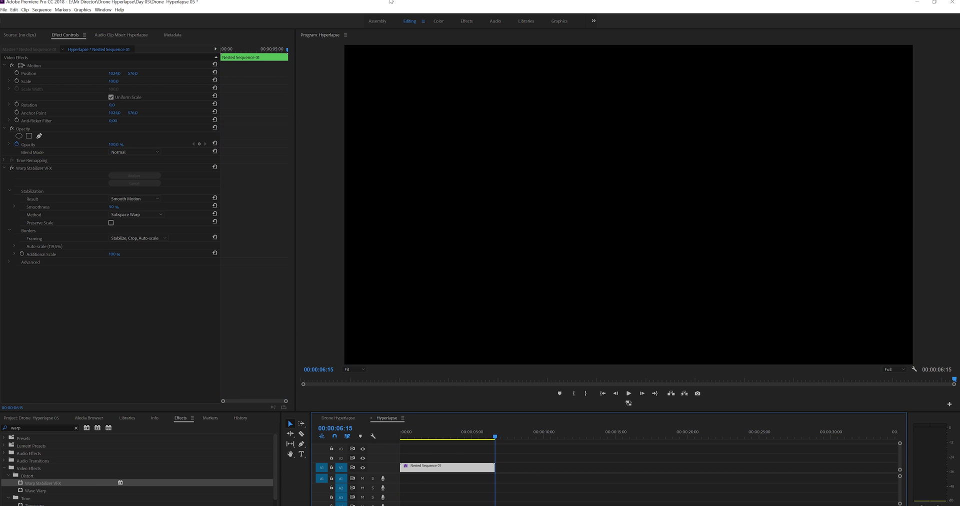
key(x)
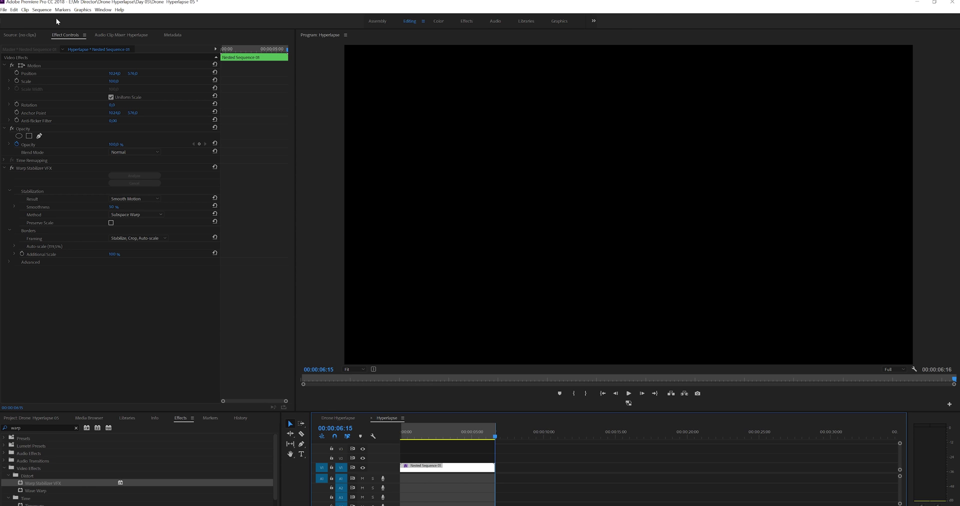
click(42, 10)
click(50, 35)
Play back the rendered, stabilized hyperlapse to check its smoothness and return the playhead to the start
key(space)
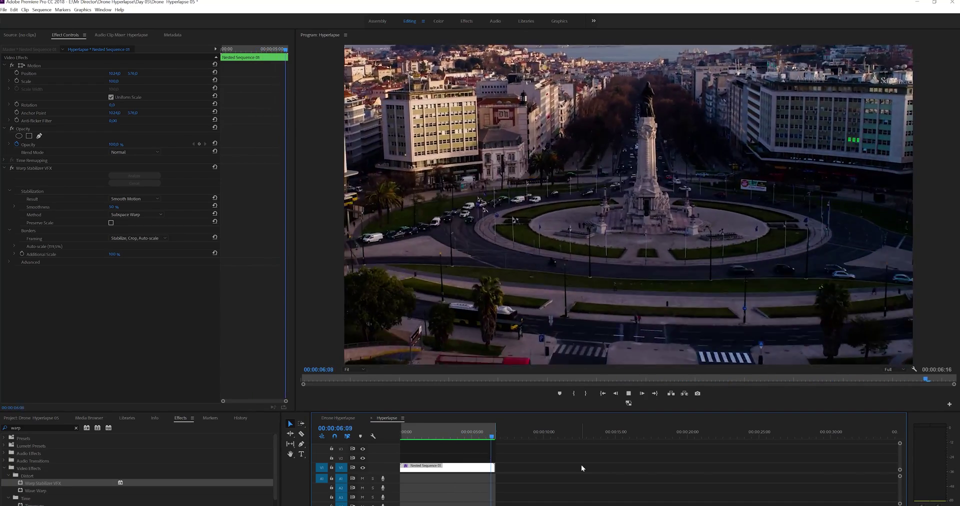
key(space)
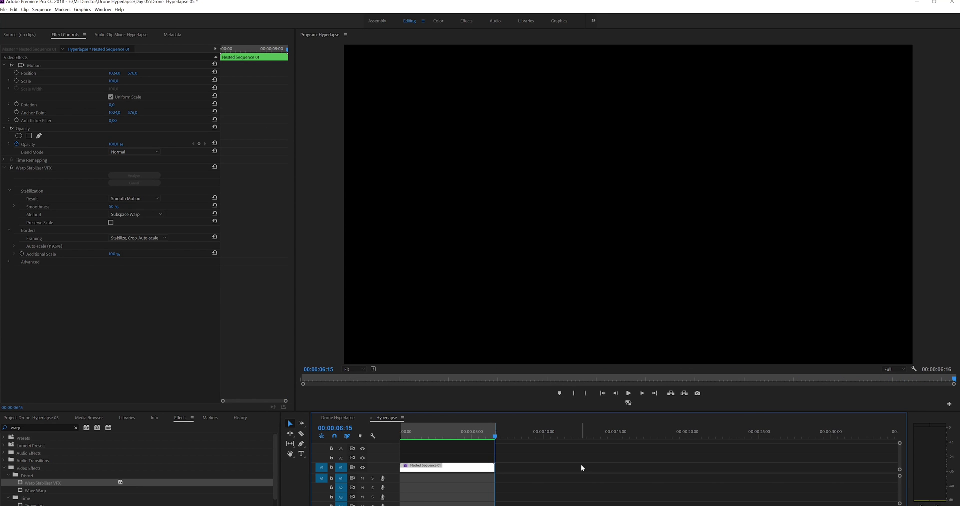
key(space)
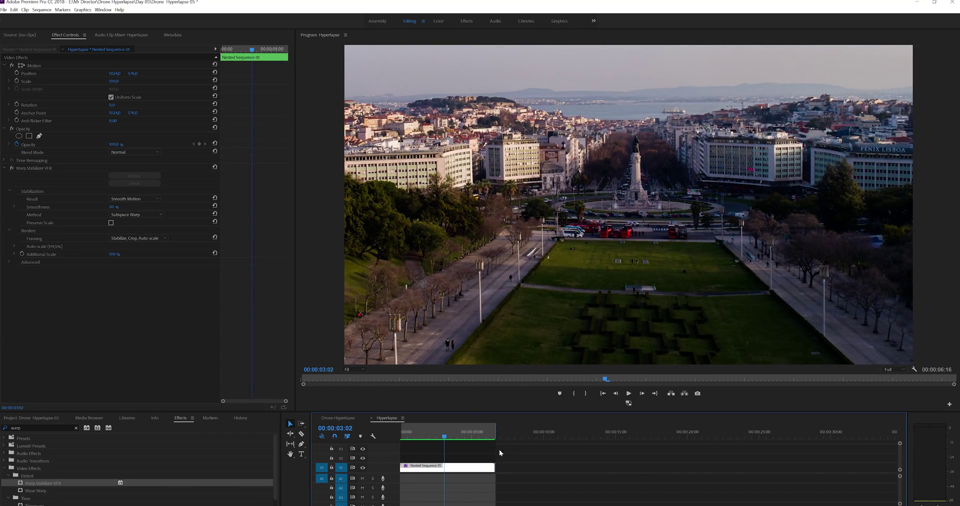
click(398, 438)
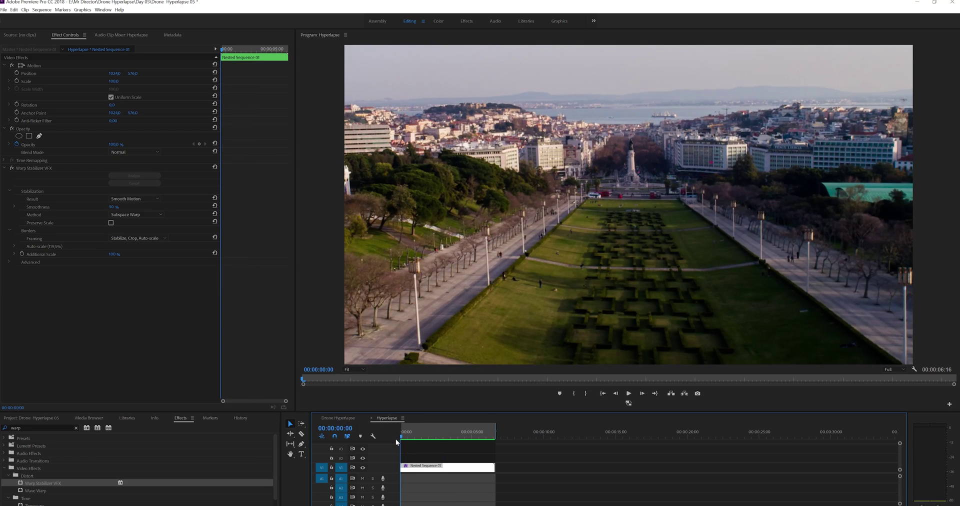